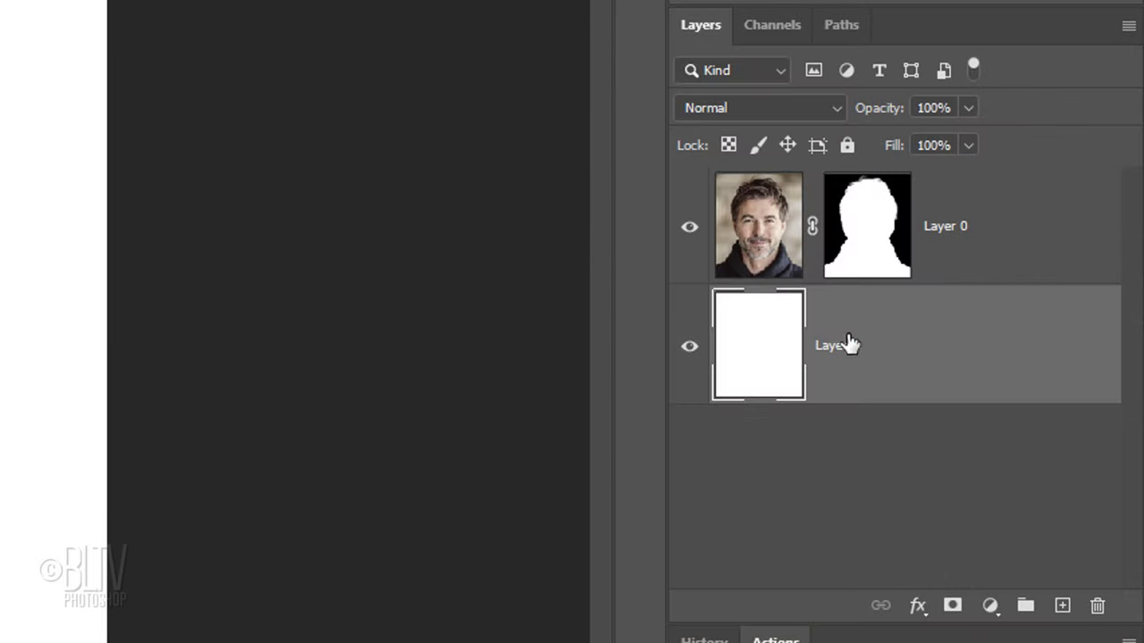
# - Convert Layer 0 and Layer 1 together into one smart object and add a Black & White adjustment layer above it
pyautogui.keyDown('shift'); pyautogui.click(978, 332); pyautogui.keyUp('shift')
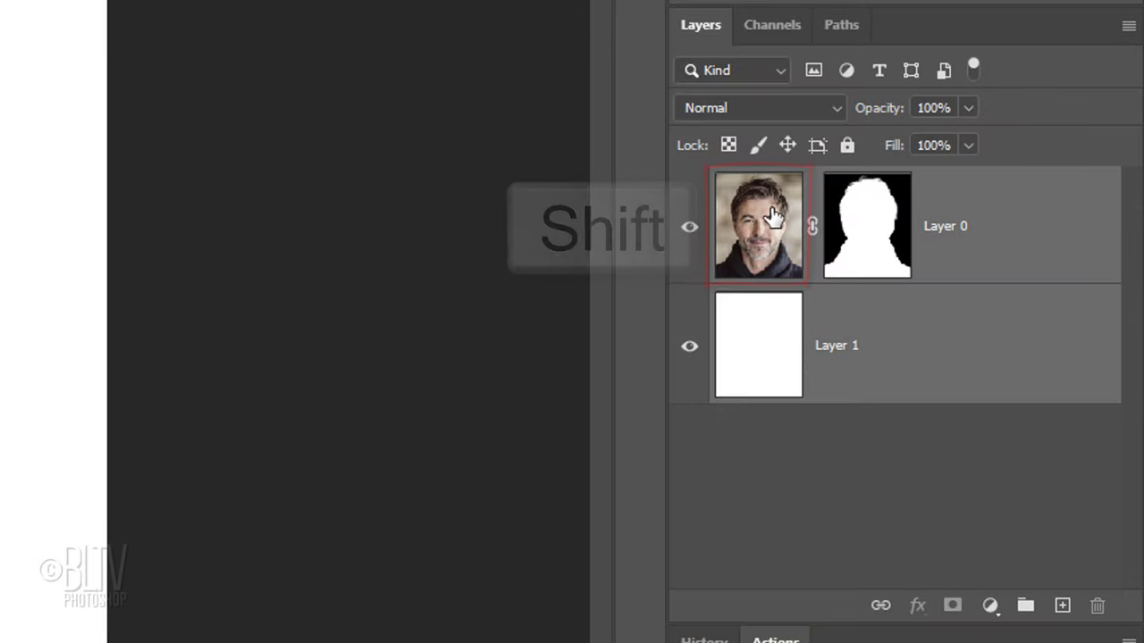
pyautogui.click(1127, 28)
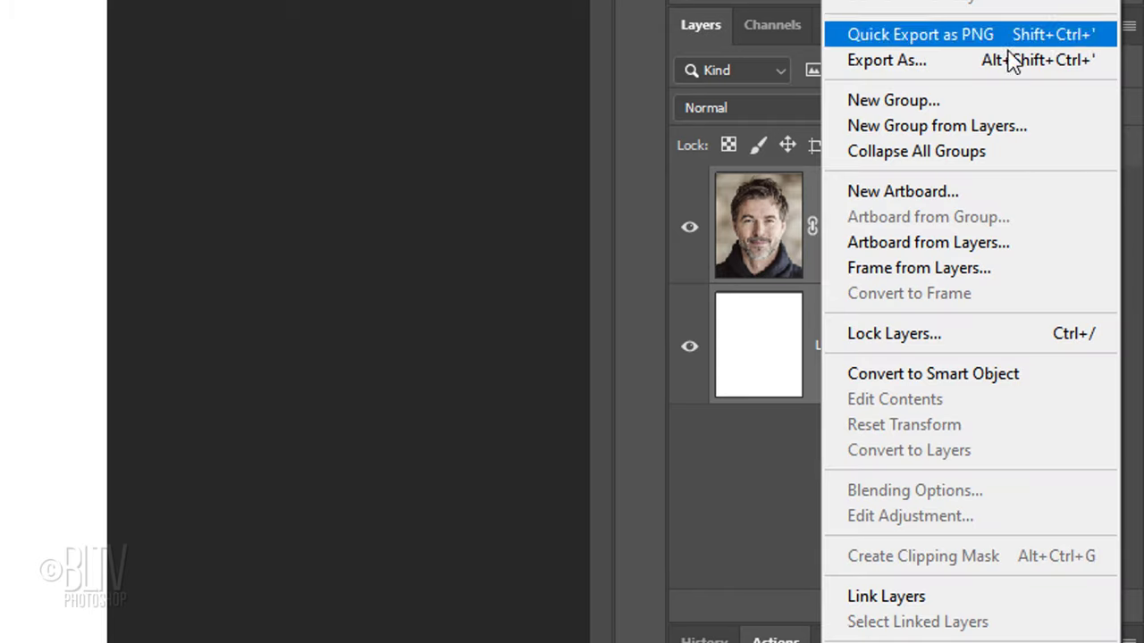
pyautogui.click(909, 374)
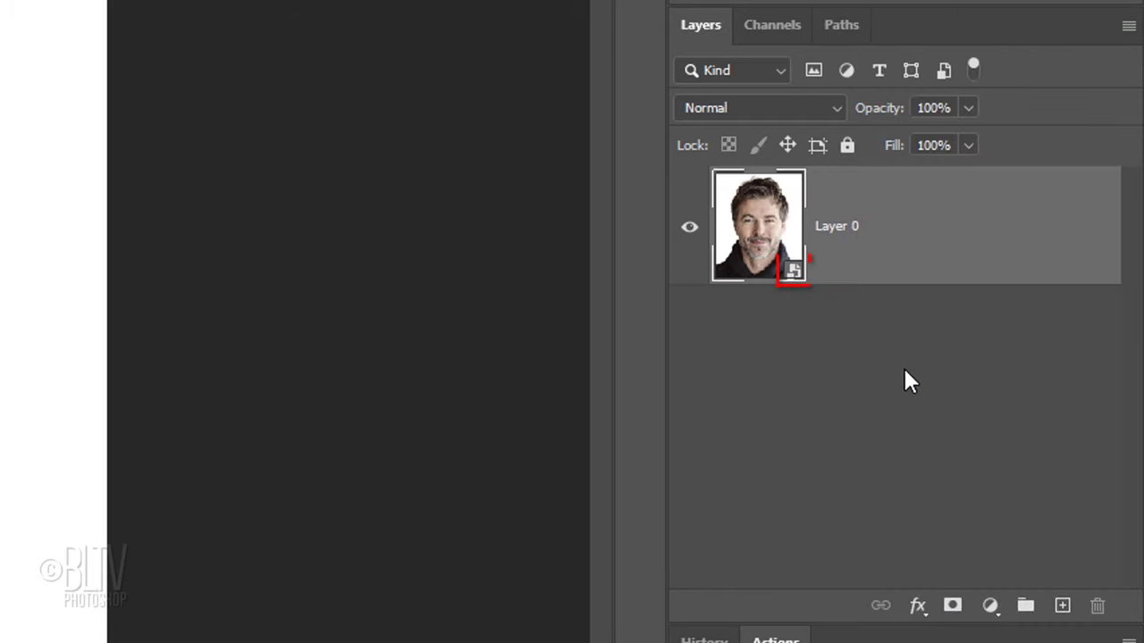
pyautogui.click(990, 605)
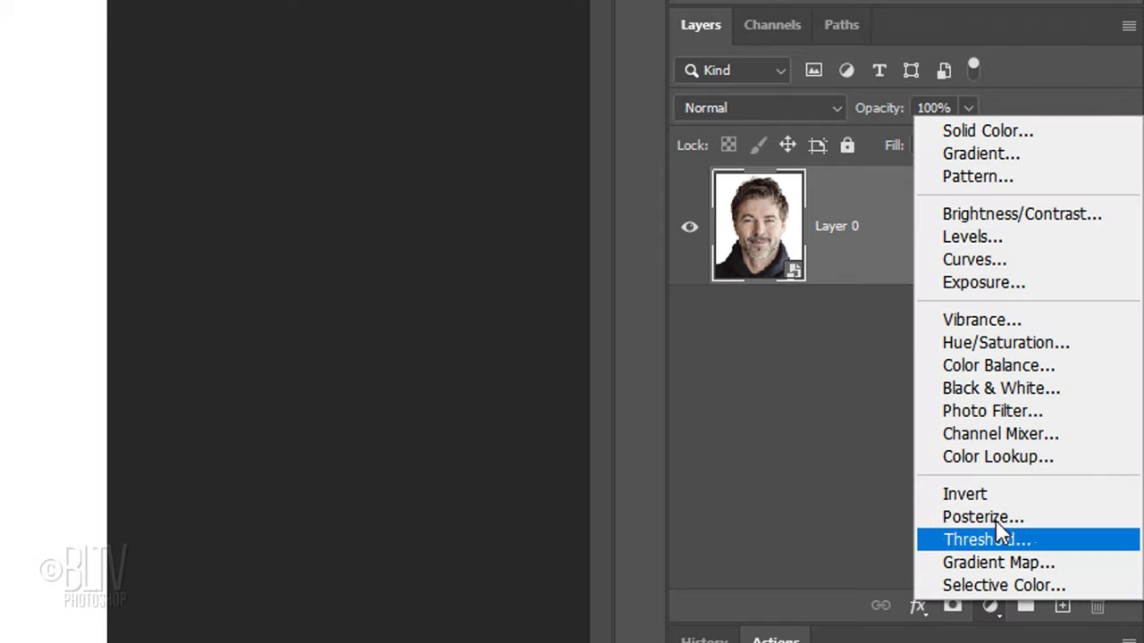
pyautogui.click(984, 392)
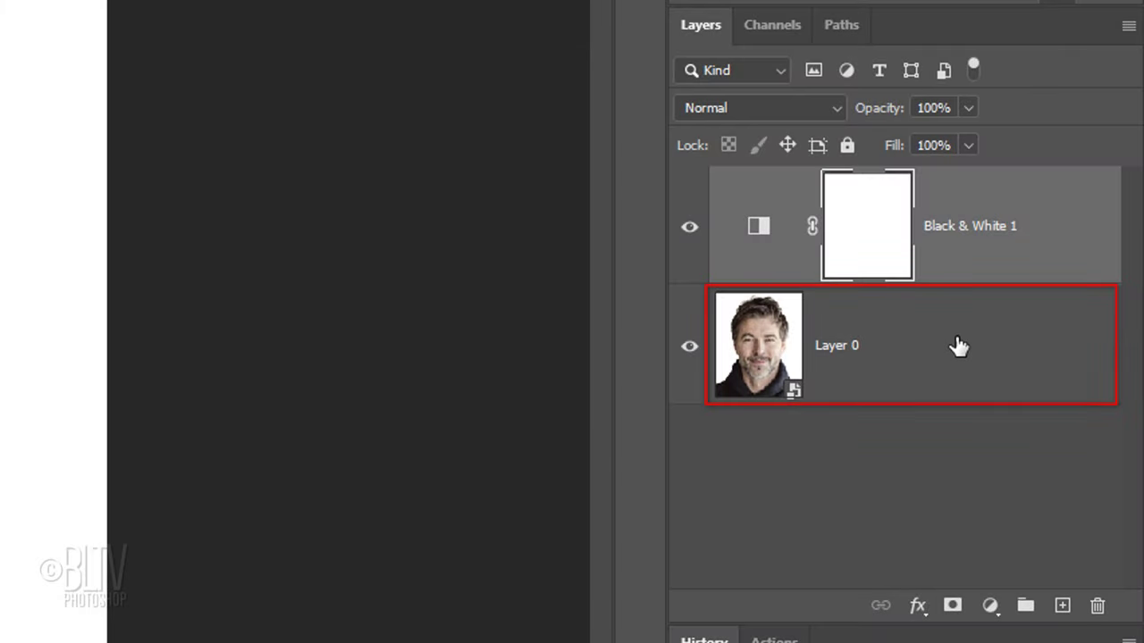
# - Apply Shadows/Highlights to the Layer 0 smart object with shadows Amount 30%, Tone 30% and Radius 10 px, and compare before and after
pyautogui.click(958, 346)
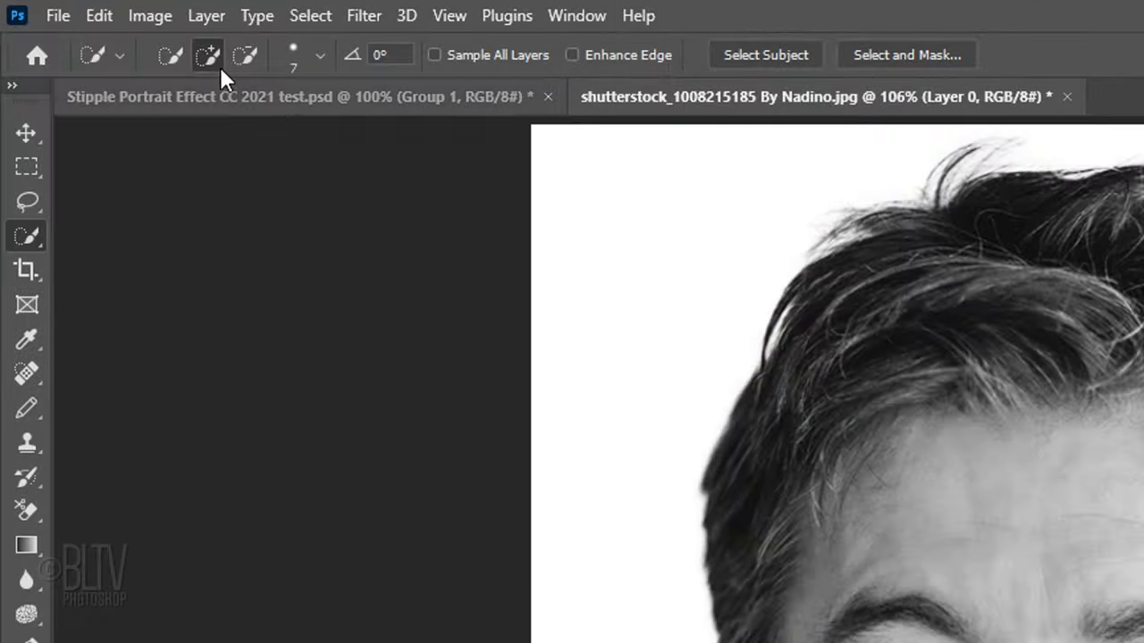
pyautogui.click(159, 17)
pyautogui.moveTo(192, 86)
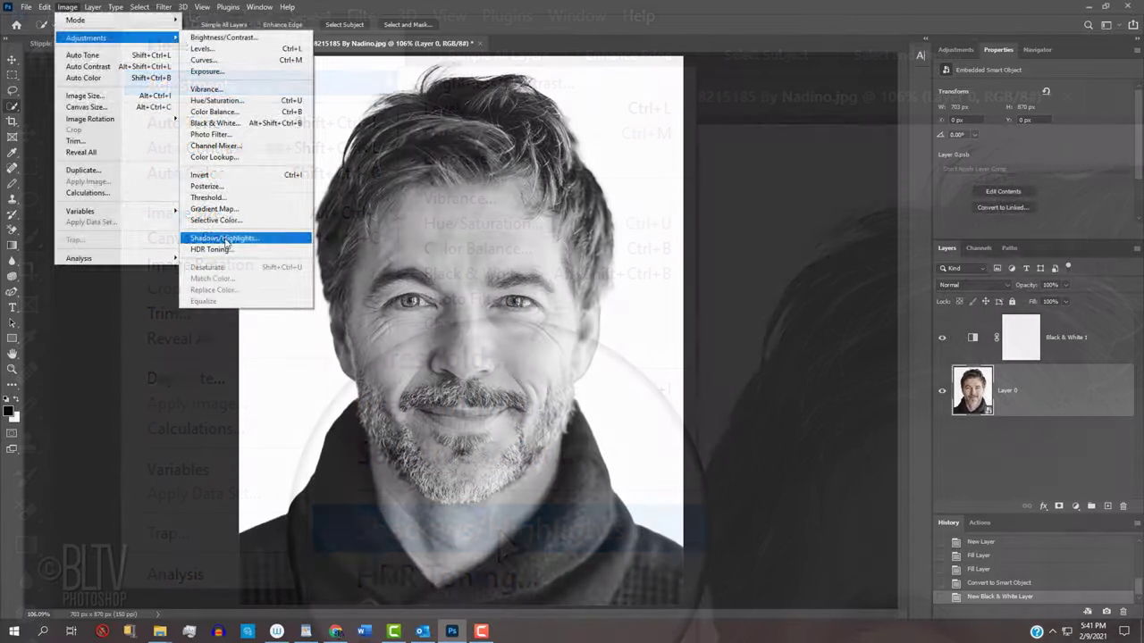
pyautogui.click(499, 529)
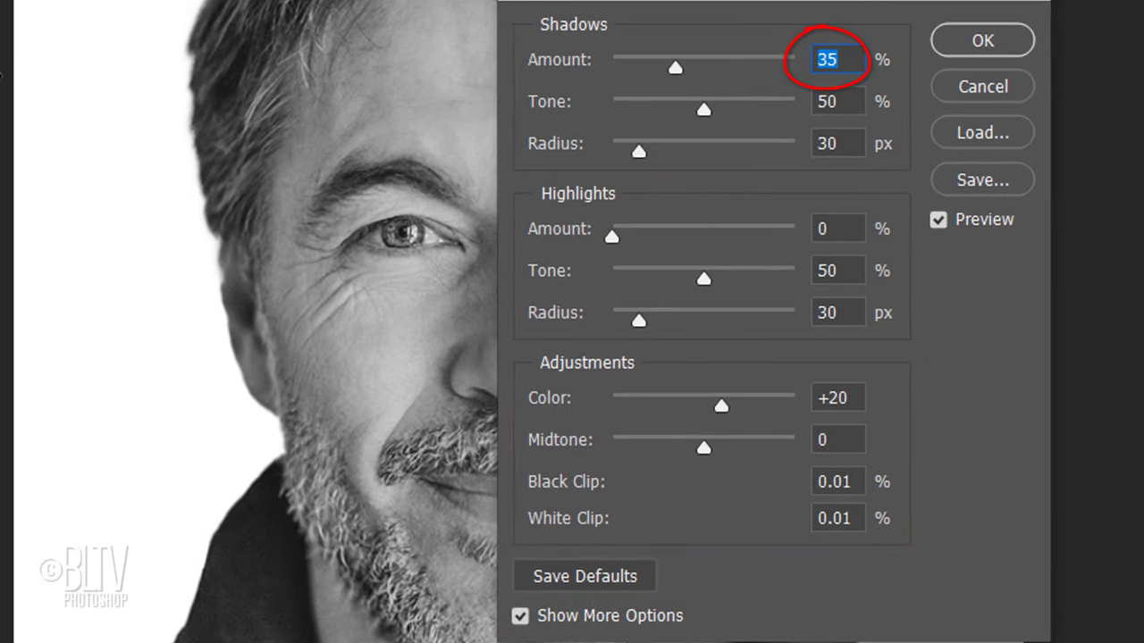
pyautogui.write('30')
pyautogui.press('Tab')
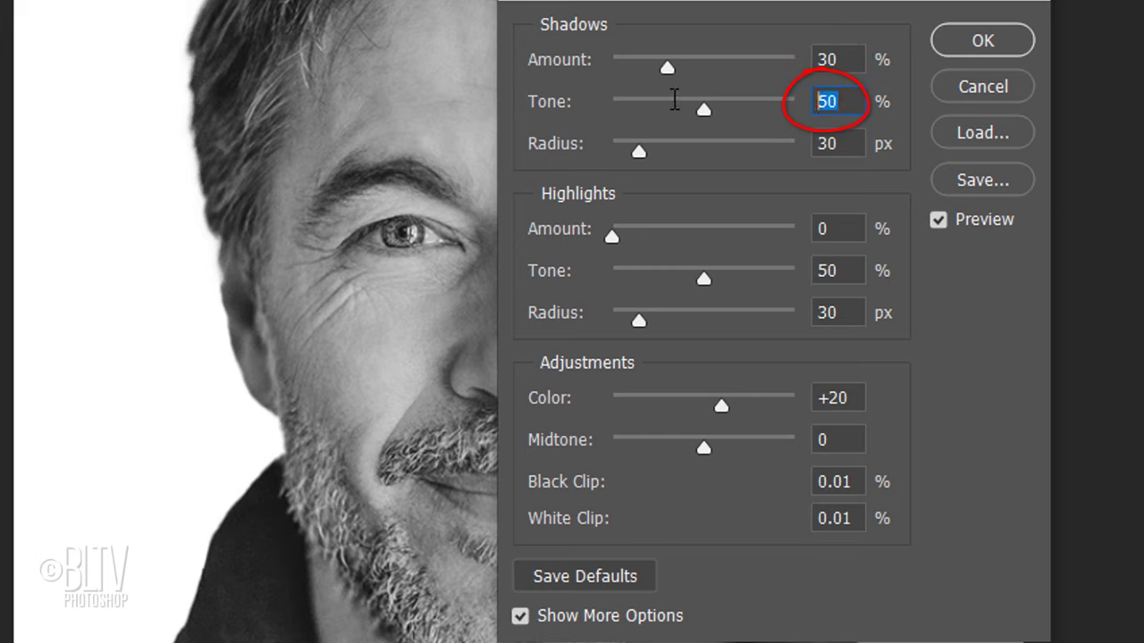
pyautogui.write('30')
pyautogui.press('Tab')
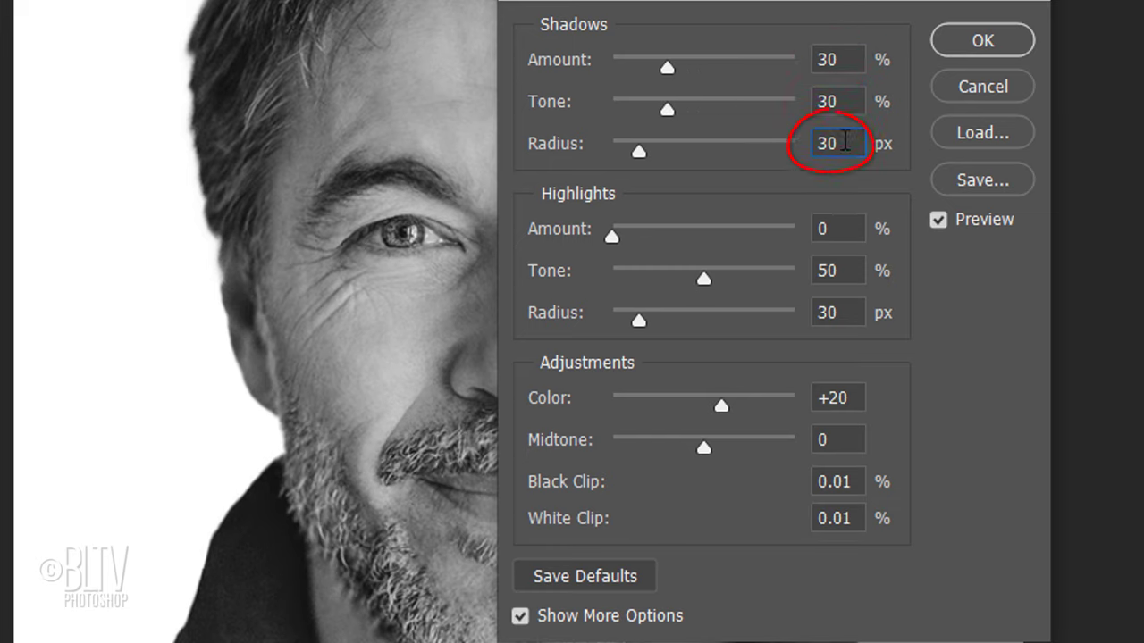
pyautogui.write('10')
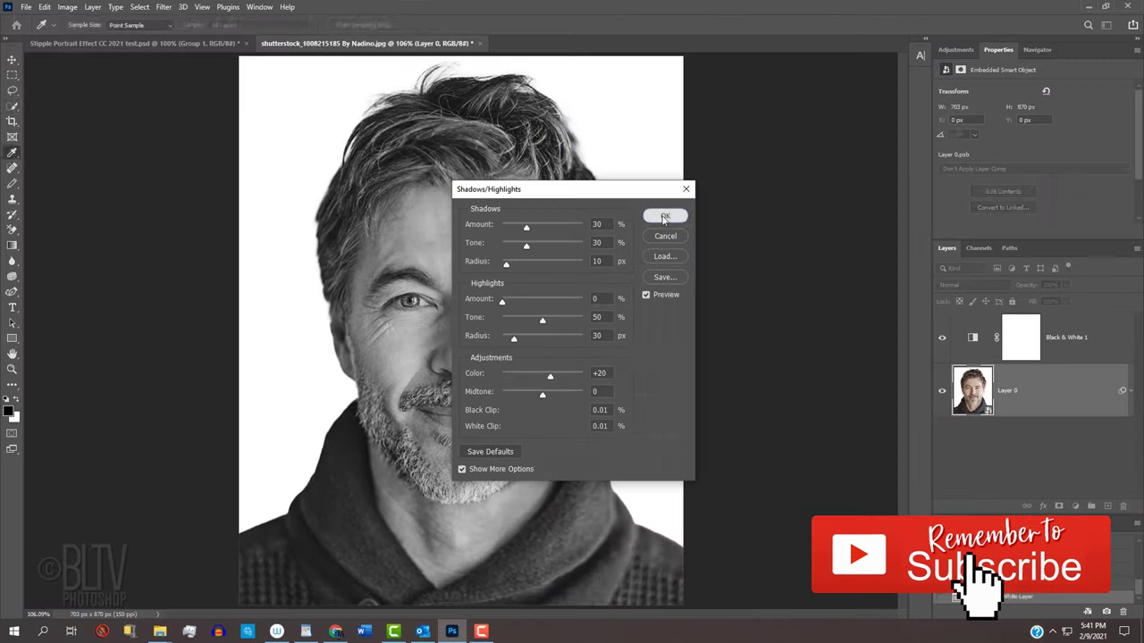
pyautogui.click(981, 52)
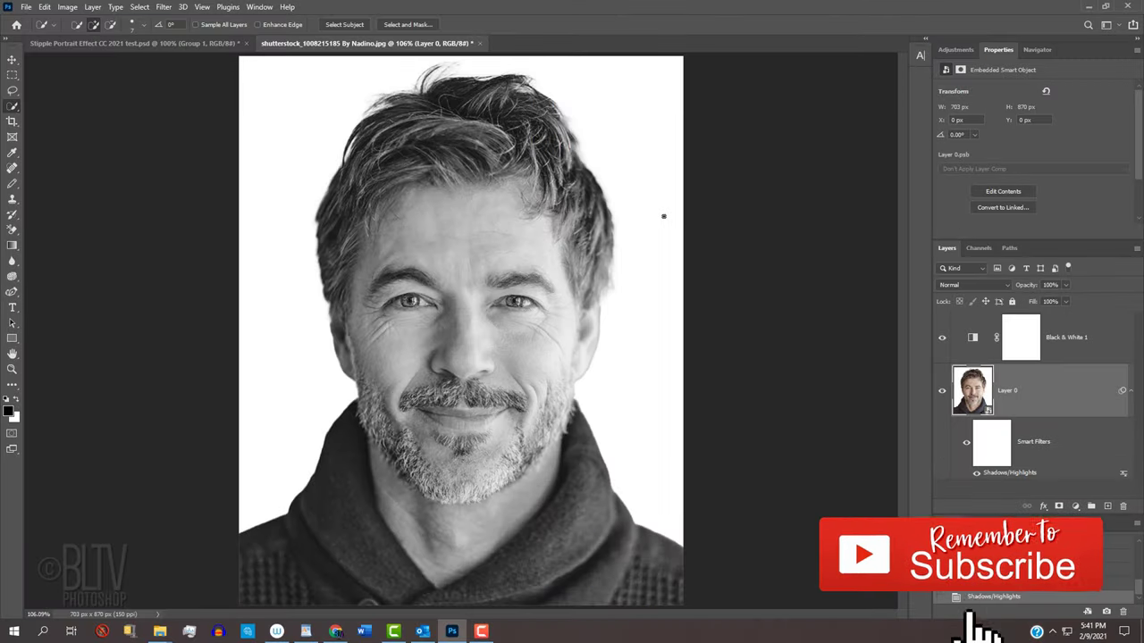
pyautogui.click(977, 473)
pyautogui.click(977, 473)
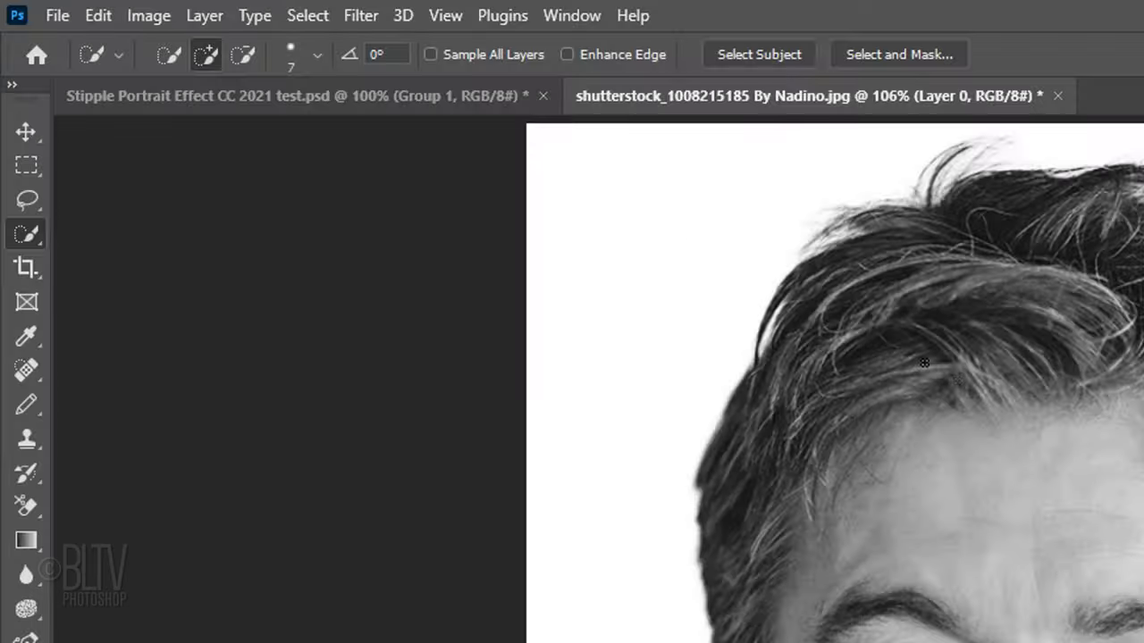
# - Apply the Paint Daubs filter to Layer 0 with Brush Size 1, Sharpness 30 and the Simple brush type
pyautogui.click(362, 16)
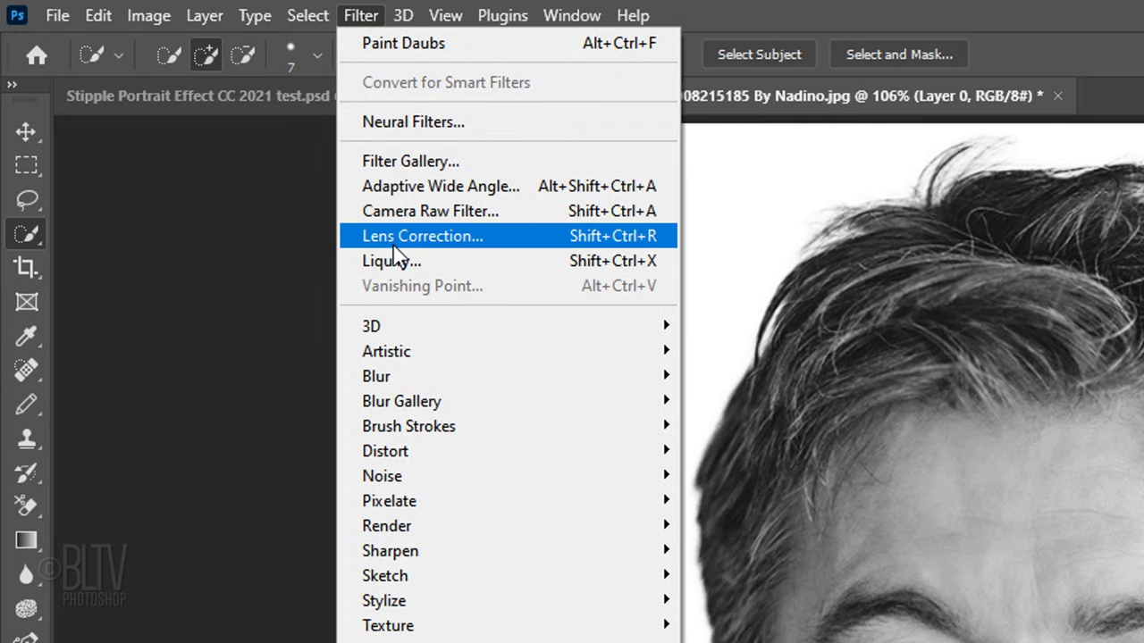
pyautogui.moveTo(394, 351)
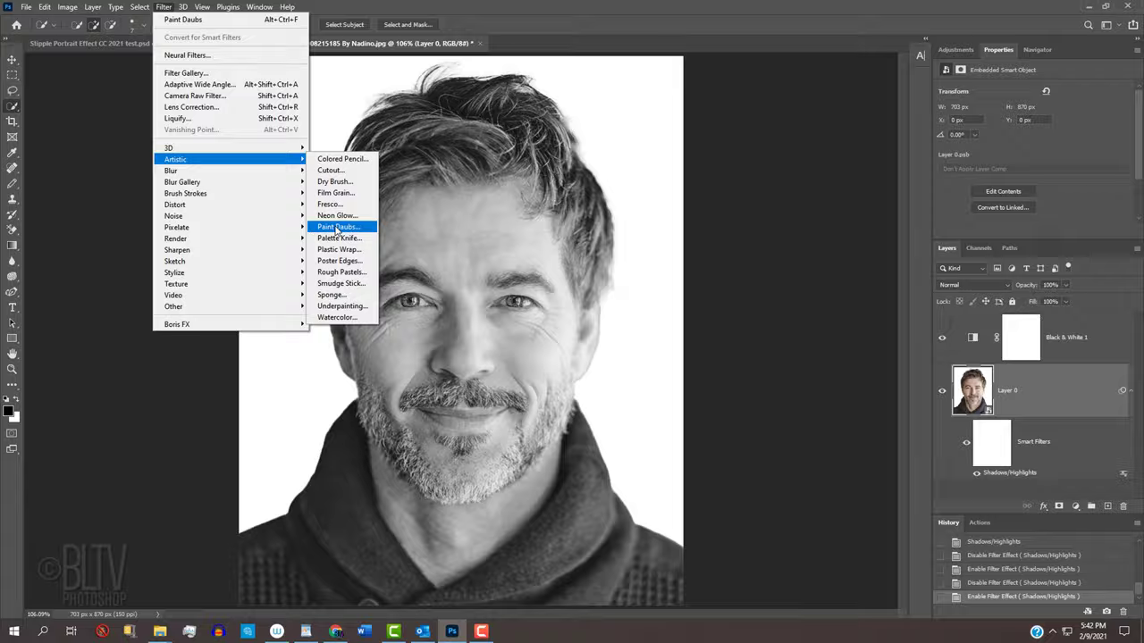
pyautogui.click(735, 499)
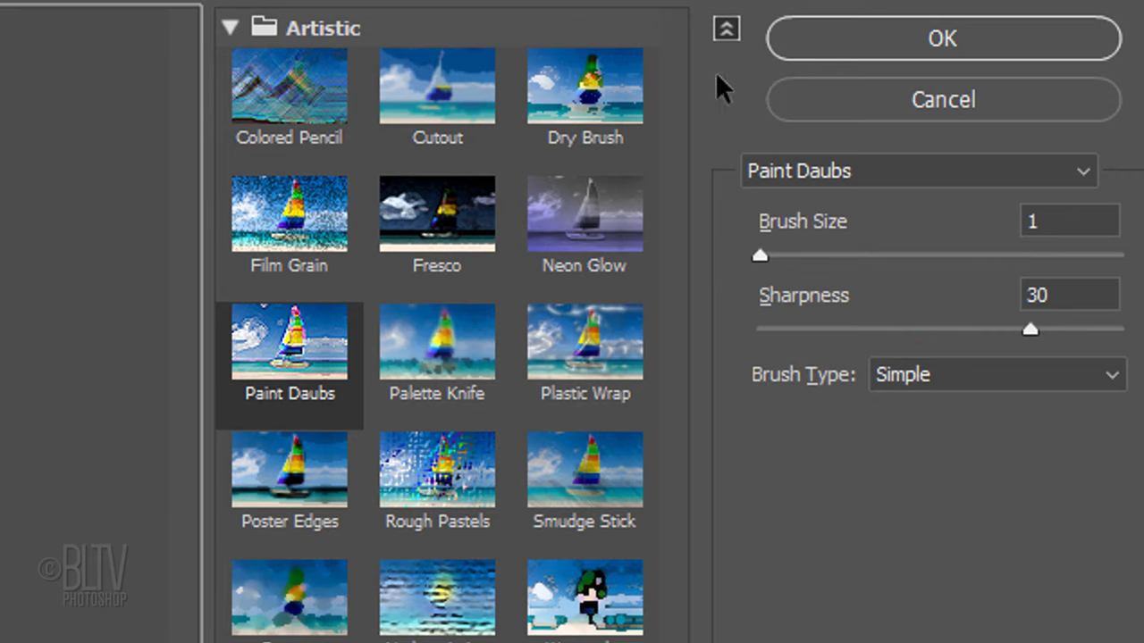
pyautogui.click(939, 41)
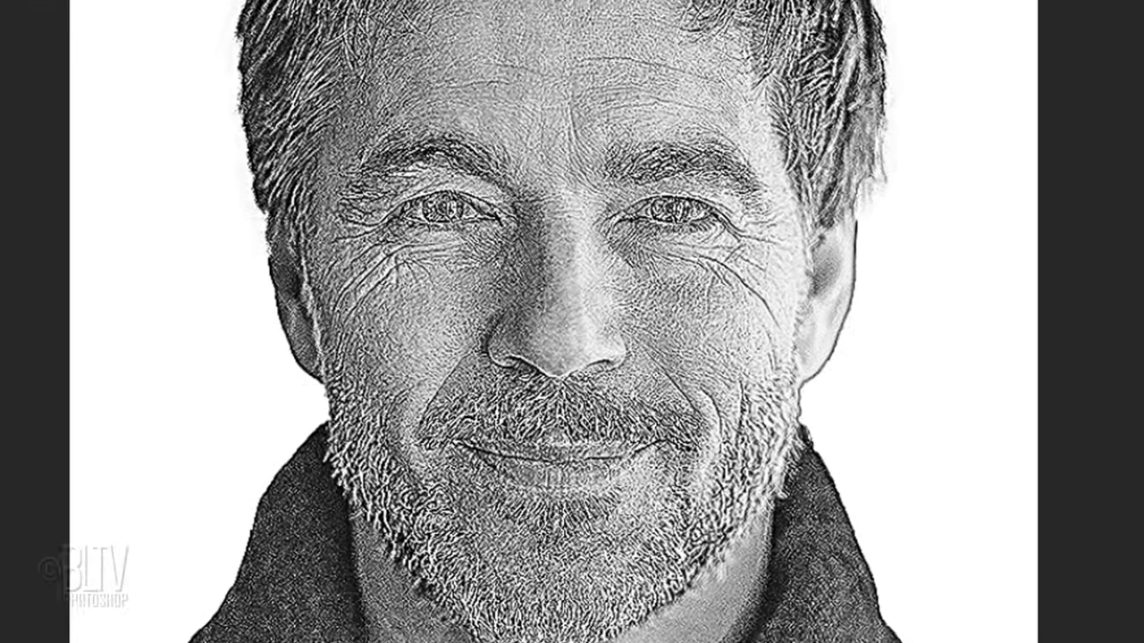
# - Duplicate the Layer 0 smart object and hide the Paint Daubs smart filter on the copy
pyautogui.hotkey('ctrl', '1')
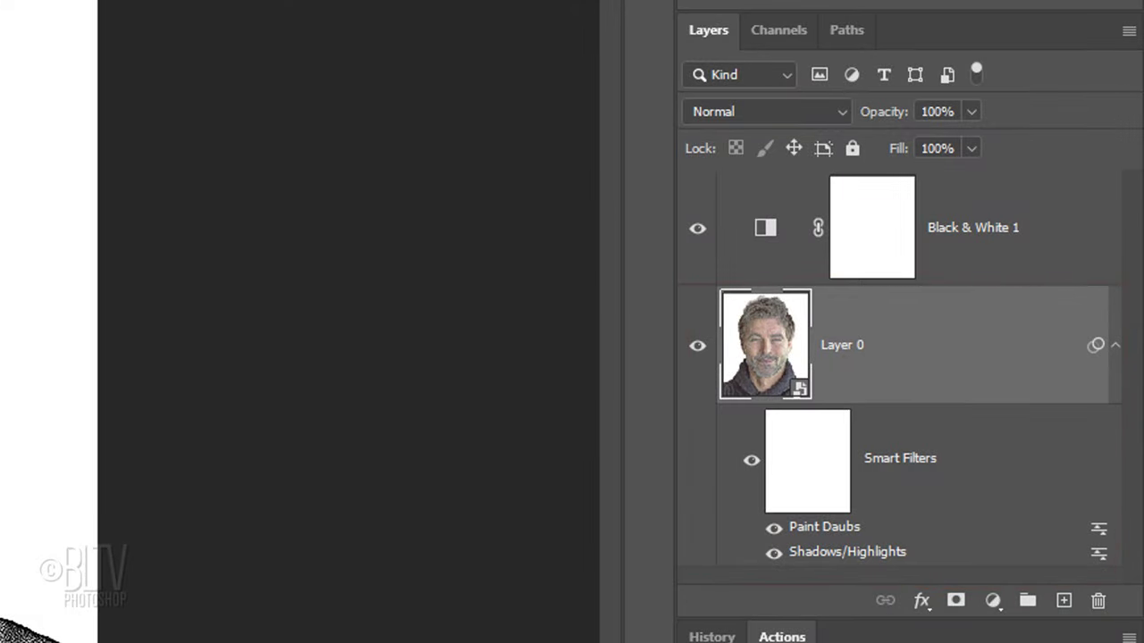
pyautogui.hotkey('ctrl', 'j')
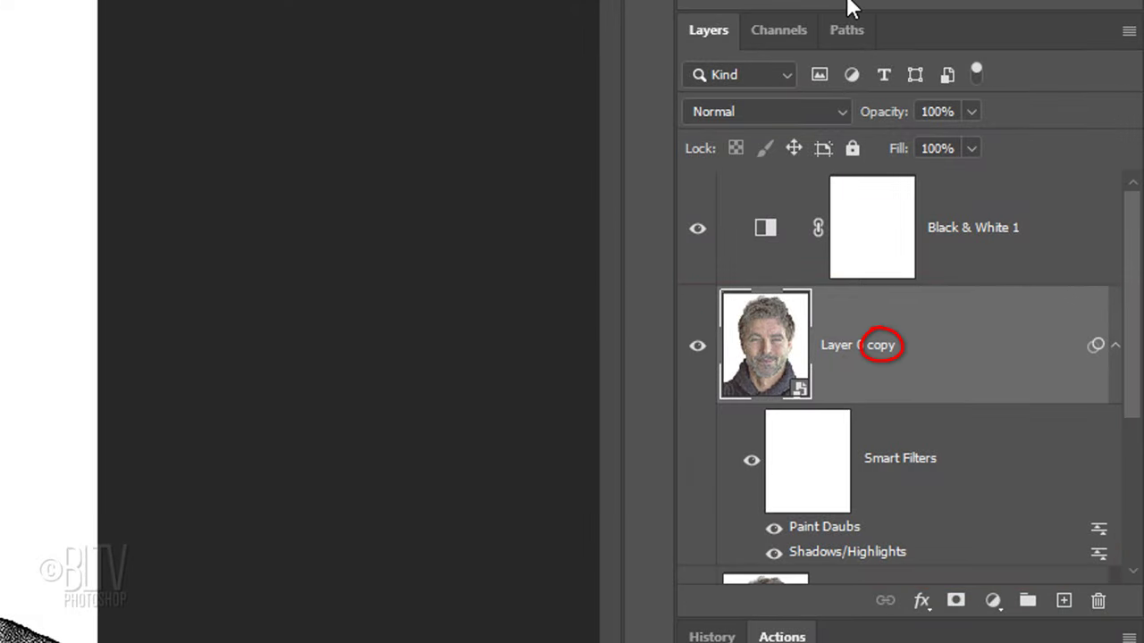
pyautogui.click(774, 528)
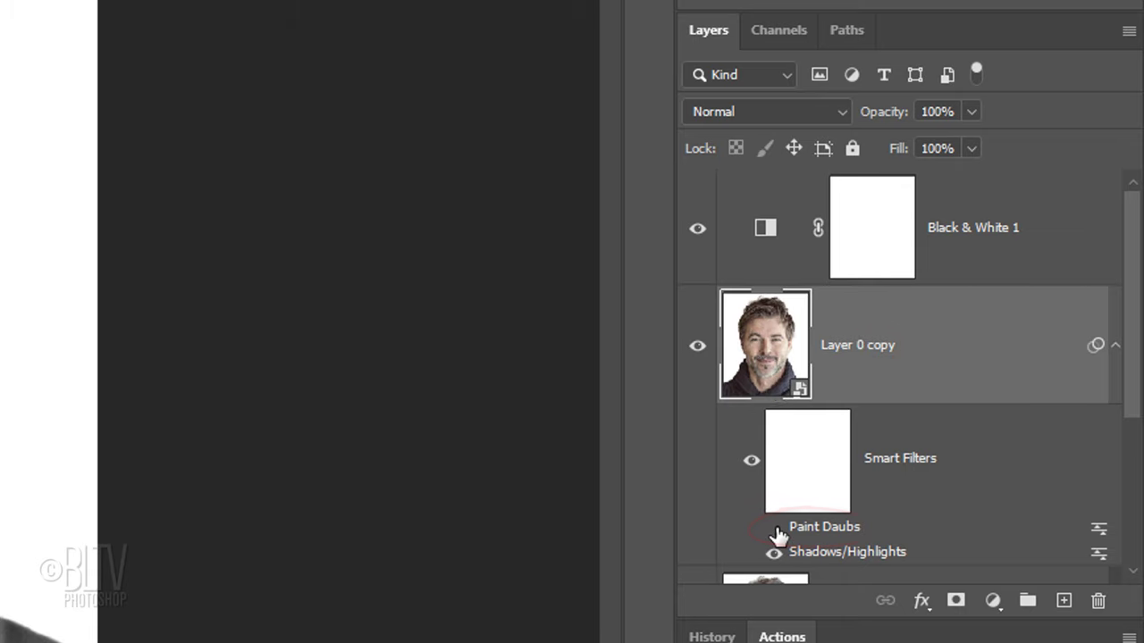
# - Edit the Shadows/Highlights filter of Layer 0 copy, setting shadows Amount to 80%, Tone to 20% and Radius to 20 px
pyautogui.doubleClick(847, 548)
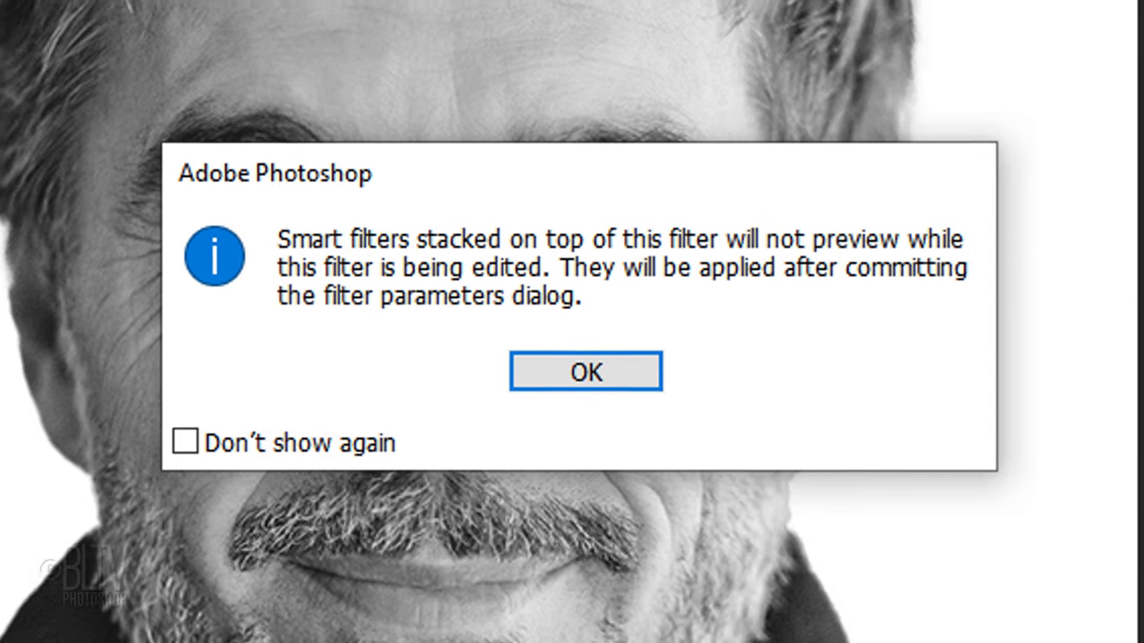
pyautogui.click(641, 347)
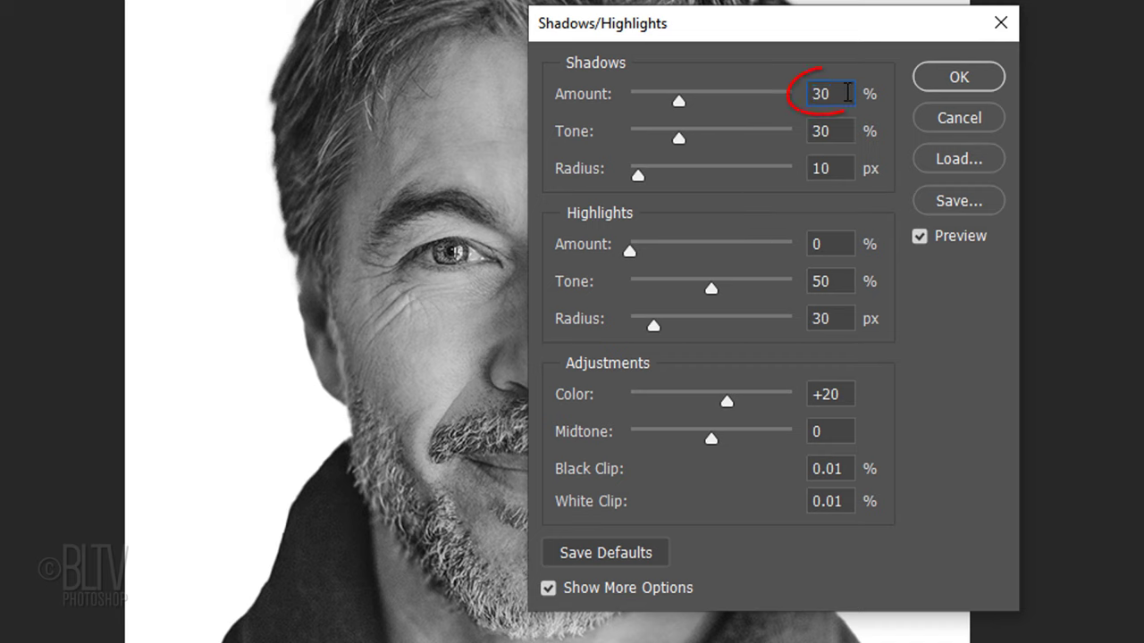
pyautogui.write('80')
pyautogui.press('Tab')
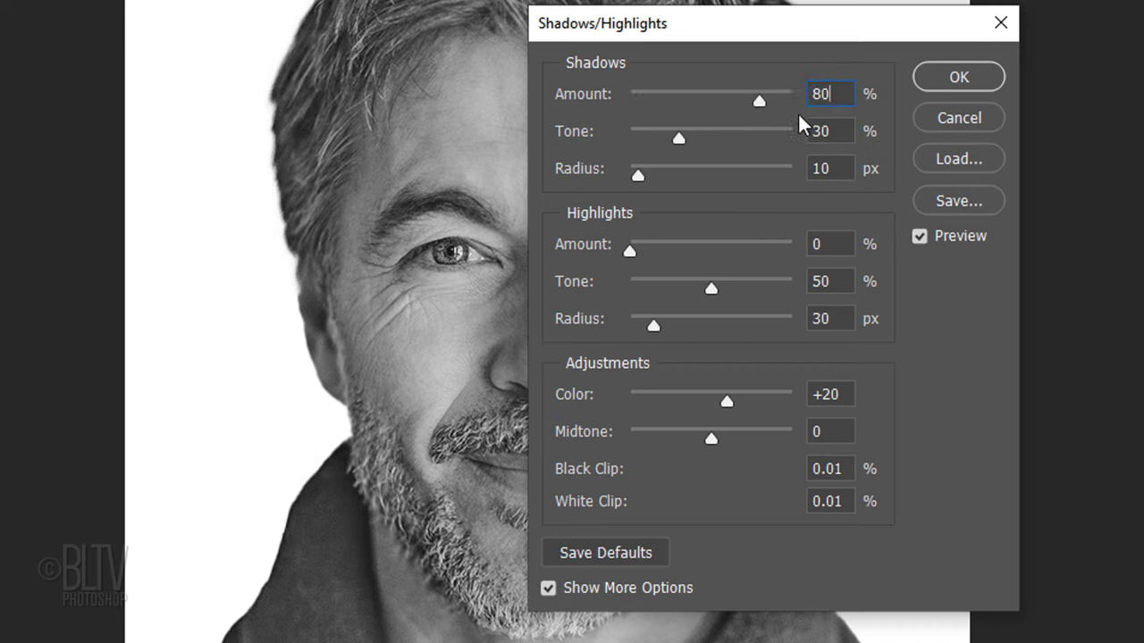
pyautogui.write('20')
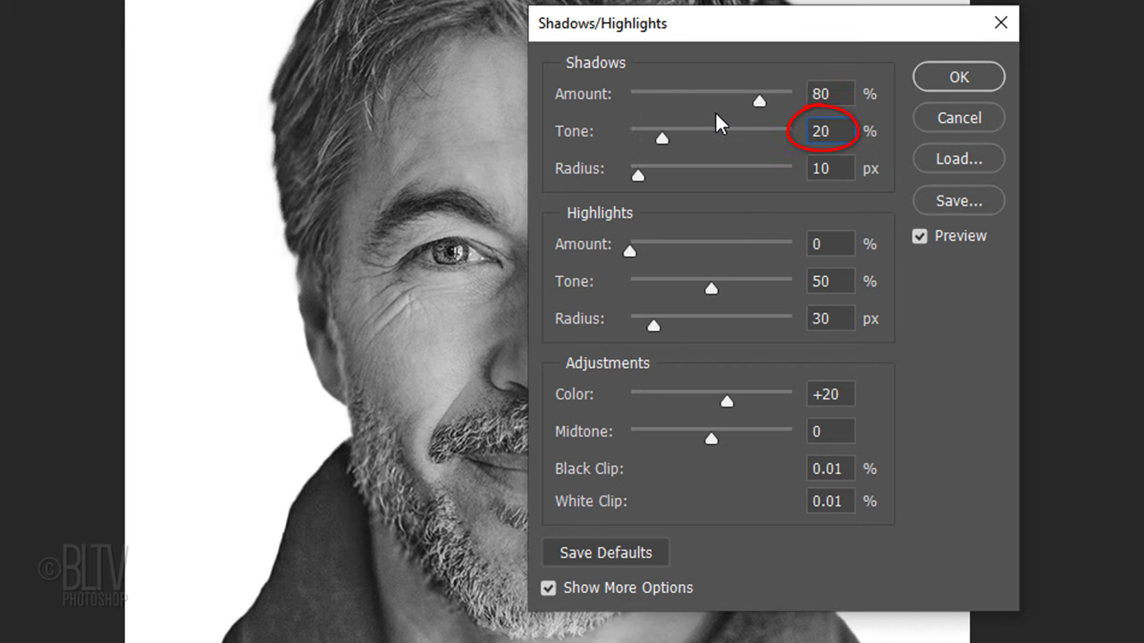
pyautogui.press('Tab')
pyautogui.write('20')
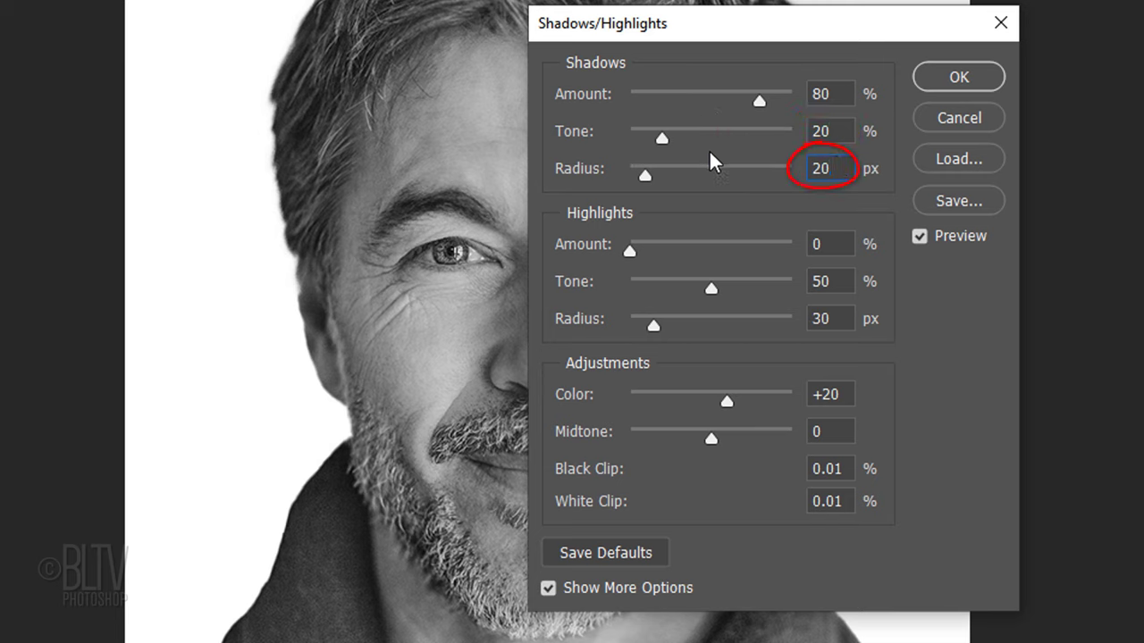
# - Set the highlights Amount to 25% and Tone to 100% in the same filter and apply the changes
pyautogui.click(815, 241)
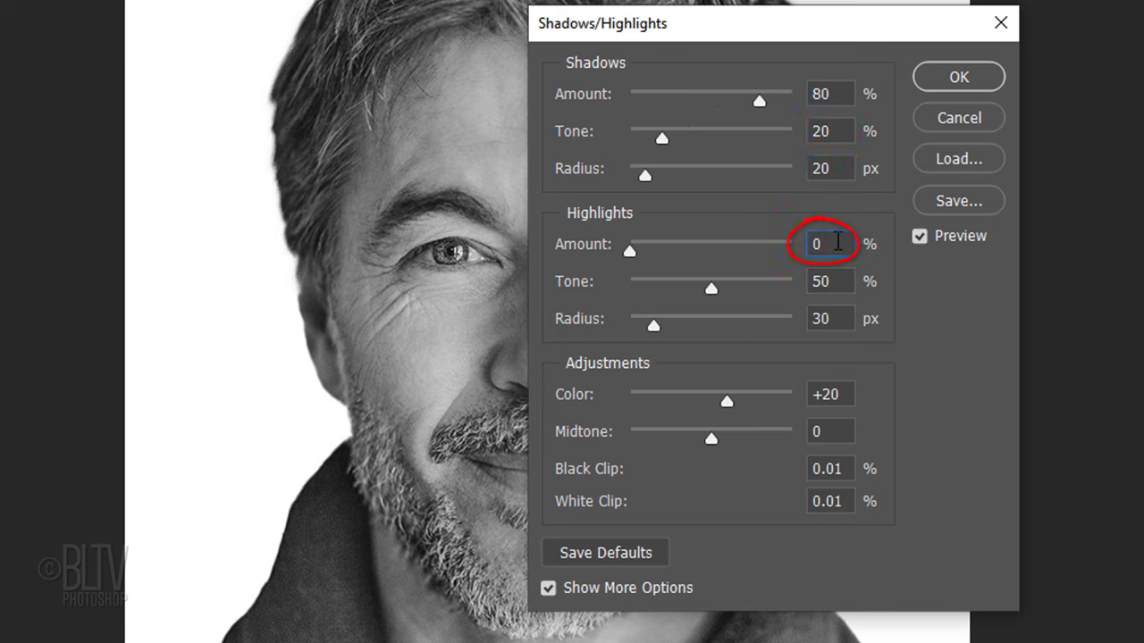
pyautogui.write('25')
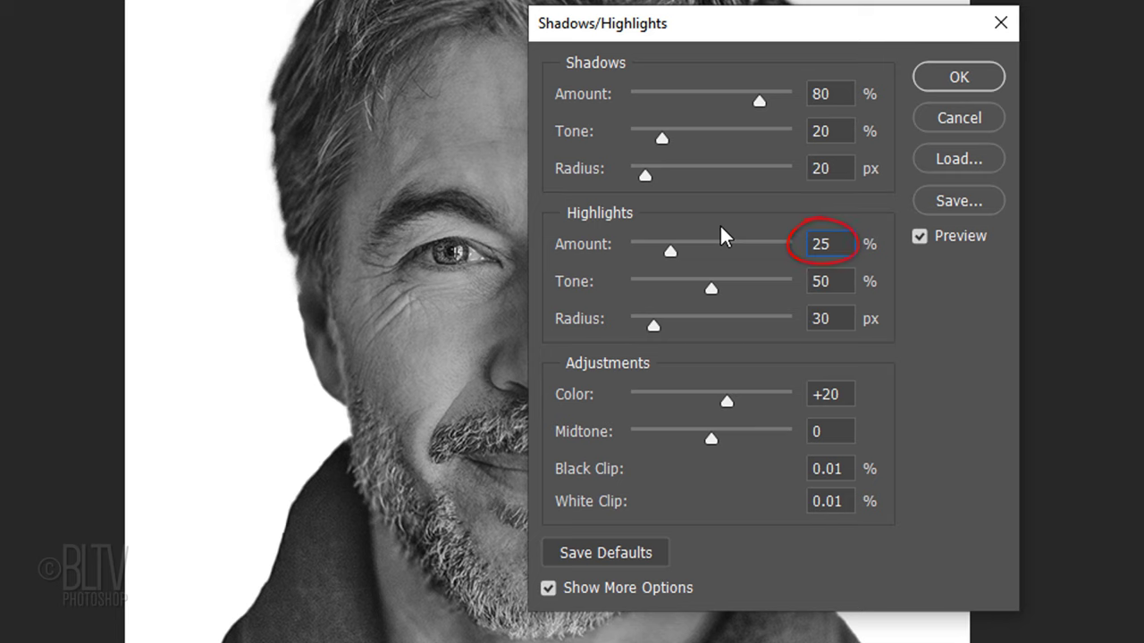
pyautogui.click(817, 282)
pyautogui.write('100')
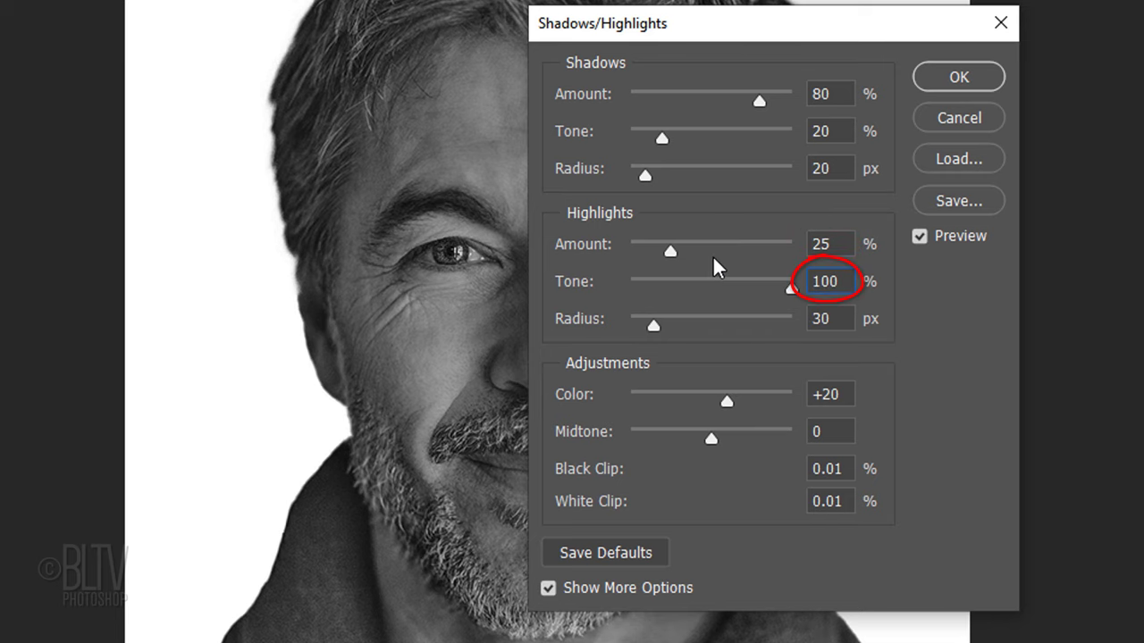
pyautogui.press('Tab')
pyautogui.click(952, 76)
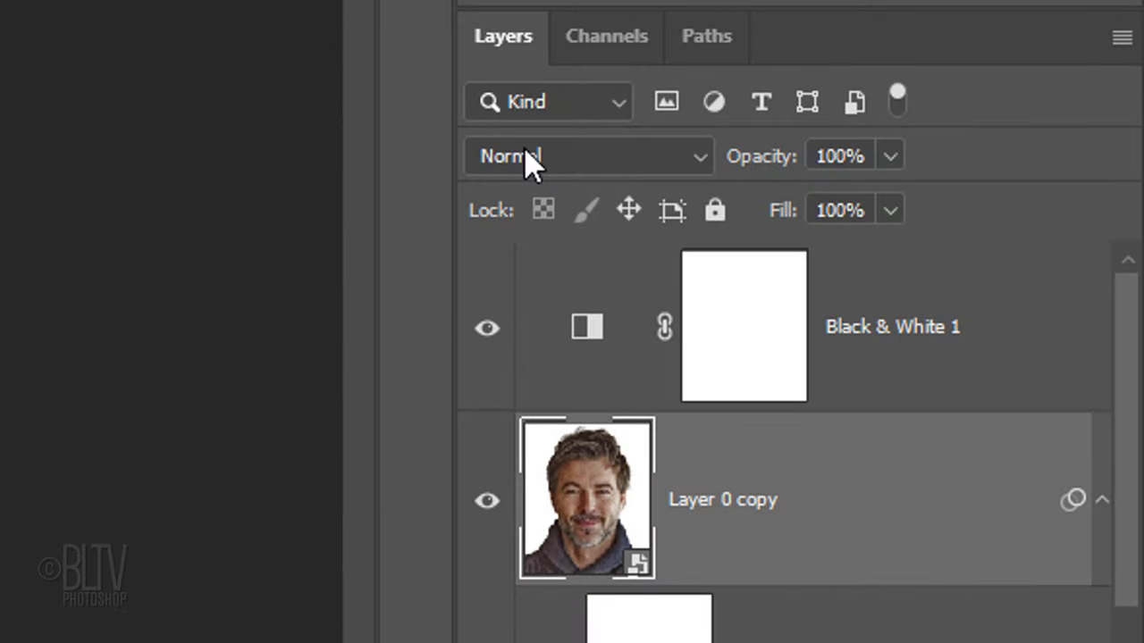
# - Set the blend mode of Layer 0 copy to Darken and add a Levels adjustment layer above it
pyautogui.click(529, 156)
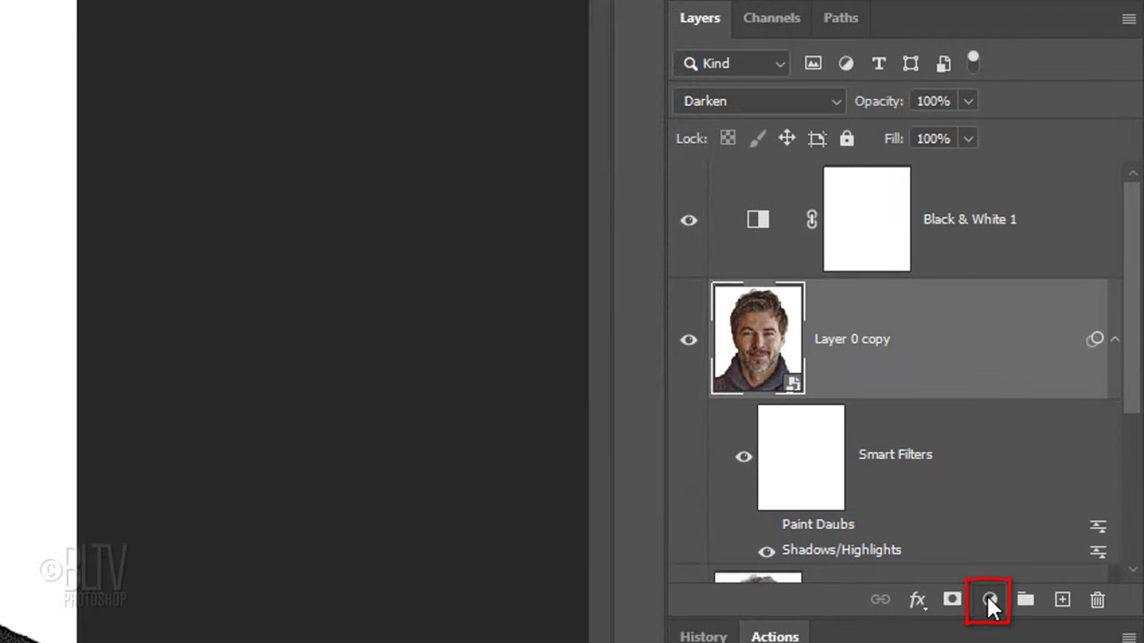
pyautogui.click(989, 601)
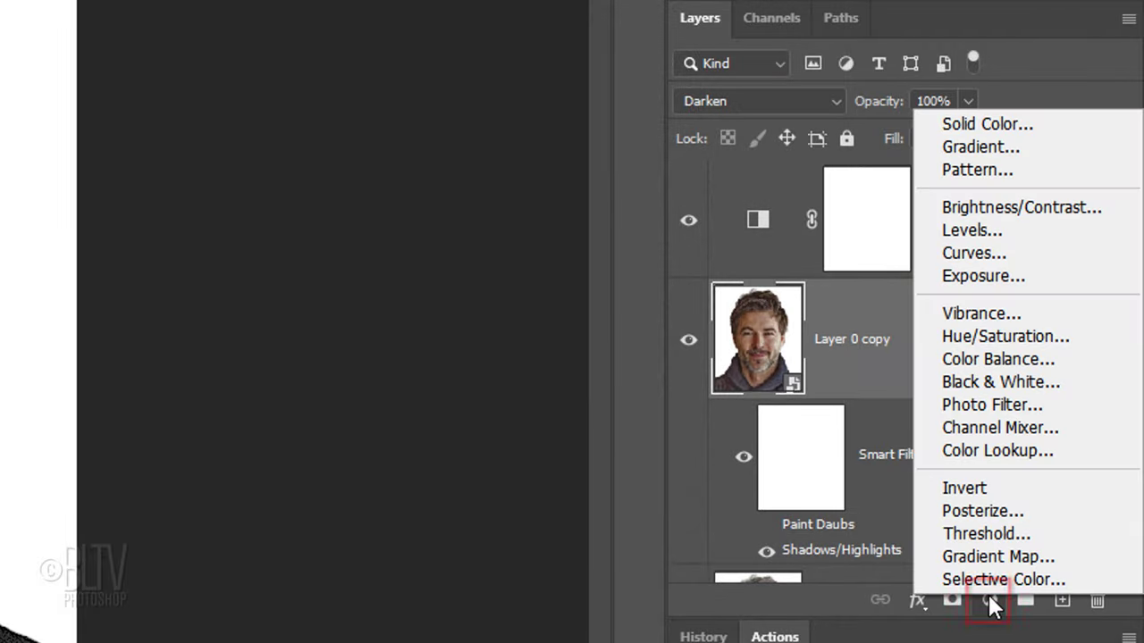
pyautogui.click(972, 230)
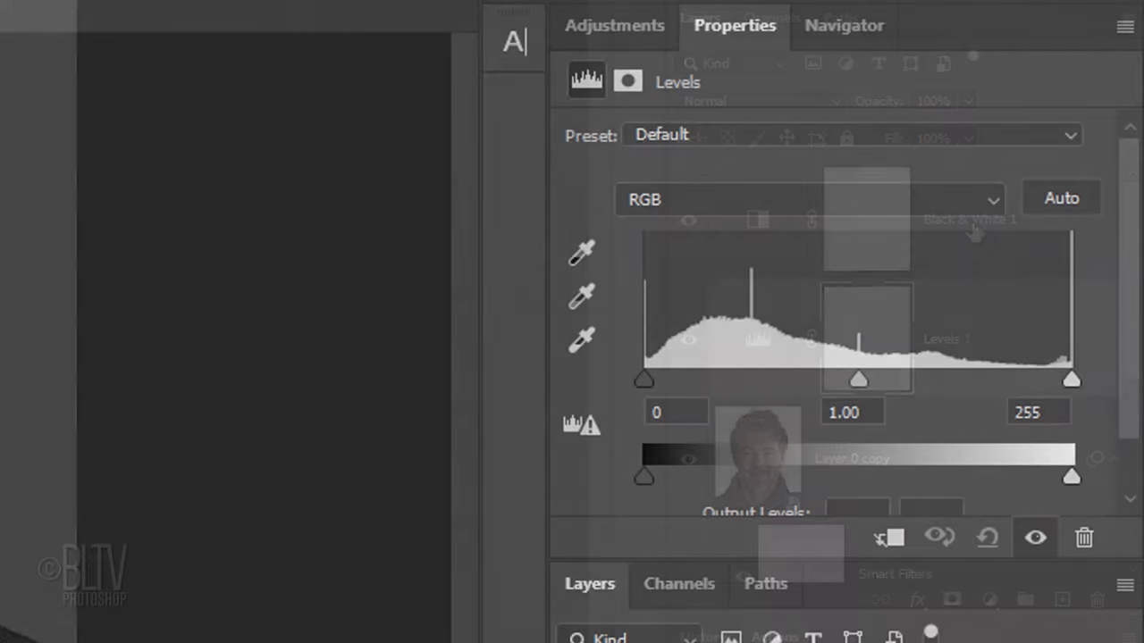
# - Set the Levels adjustment's highlight input level to 100 and its midtone input level to .3
pyautogui.click(1019, 407)
pyautogui.write('100')
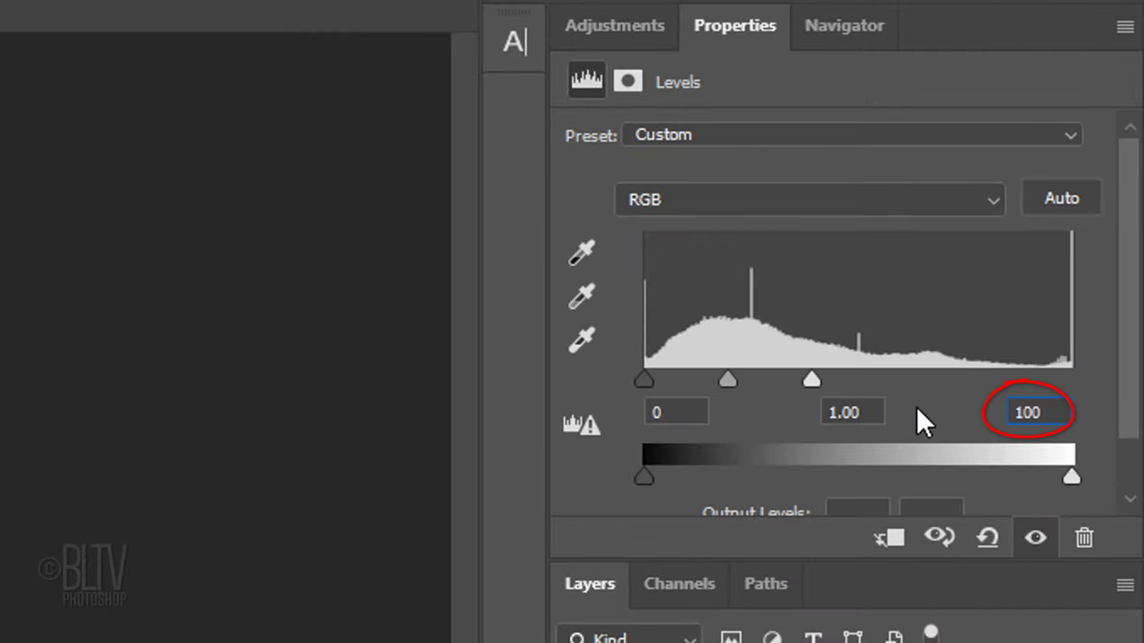
pyautogui.click(874, 410)
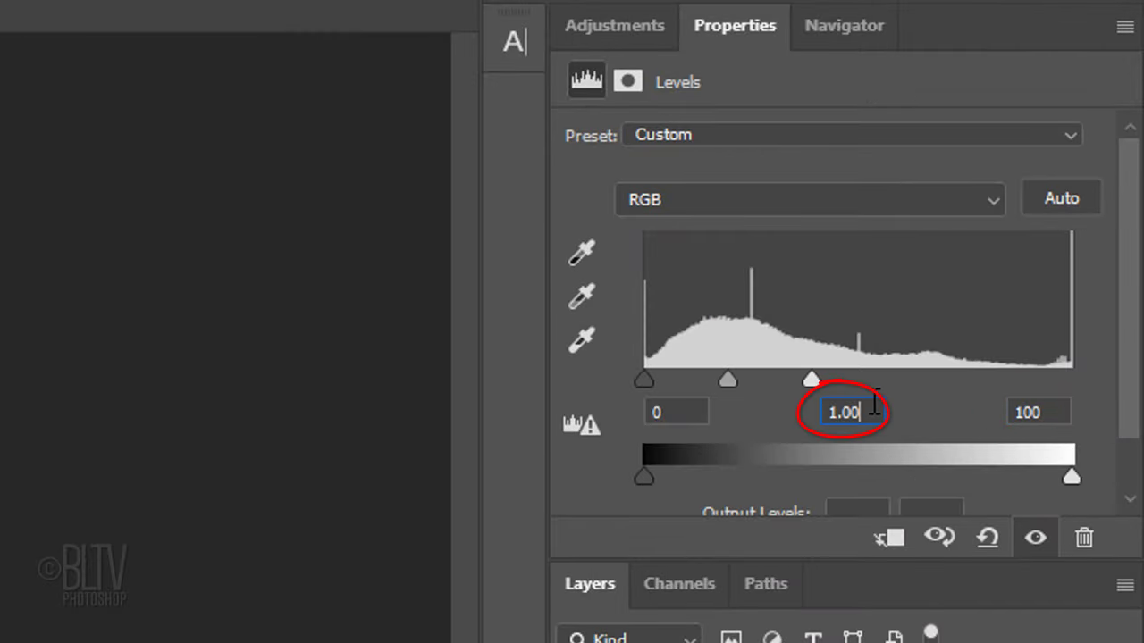
pyautogui.moveTo(874, 409); pyautogui.dragTo(760, 414)
pyautogui.write('.3')
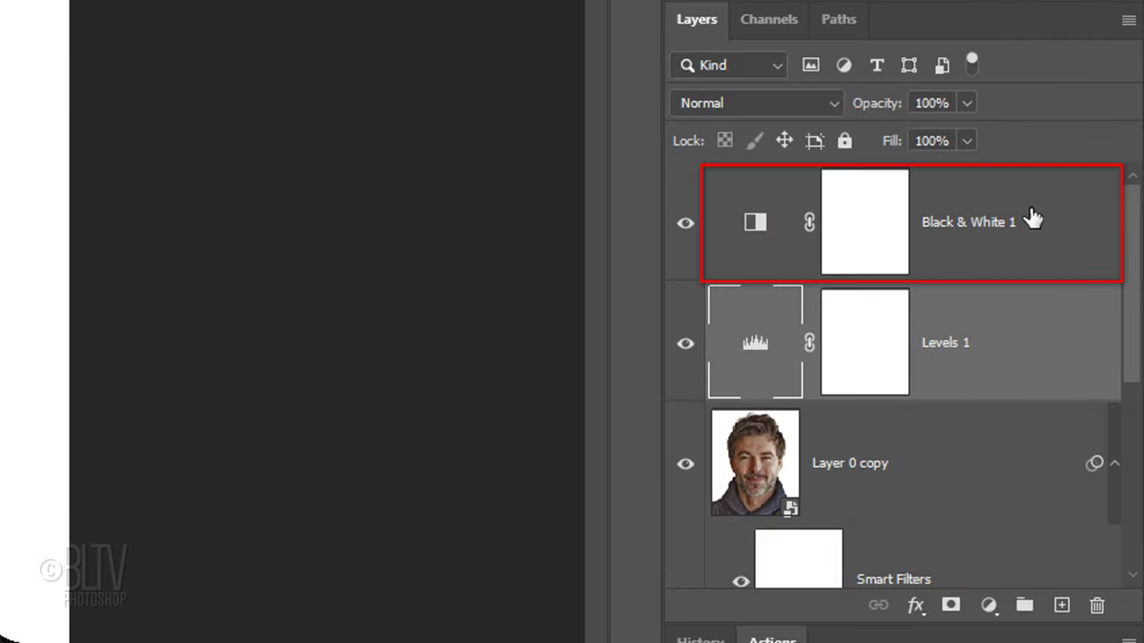
# - Stamp the visible layers into a new layer above Black & White 1 and duplicate it into a new document named "Stipple portrait"
pyautogui.click(1032, 219)
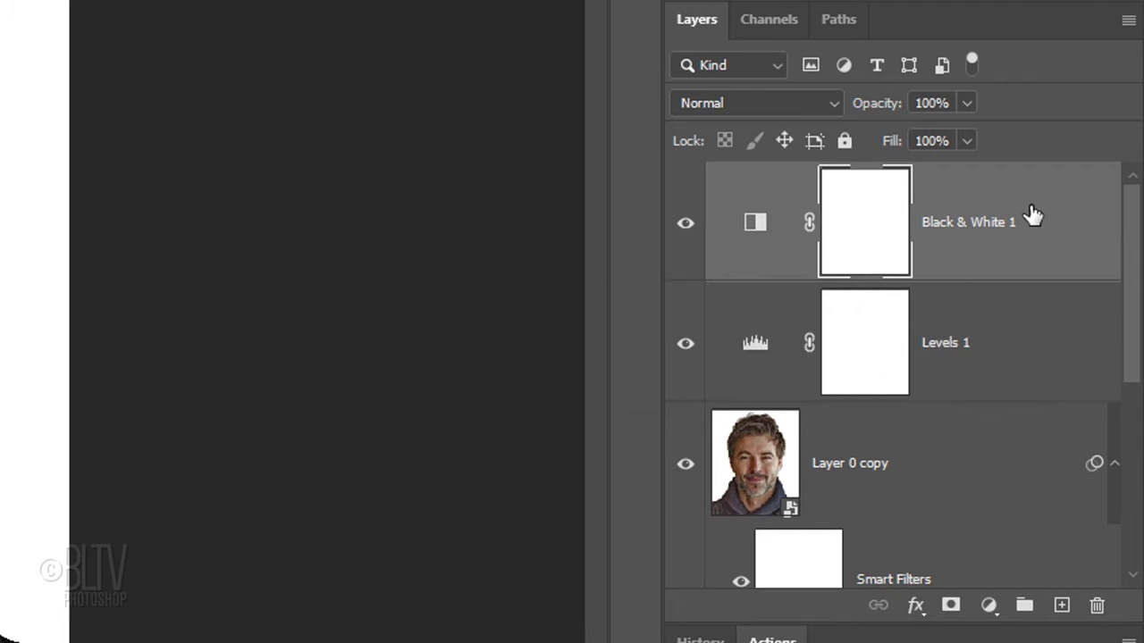
pyautogui.hotkey('ctrl', 'shift', 'alt', 'e')
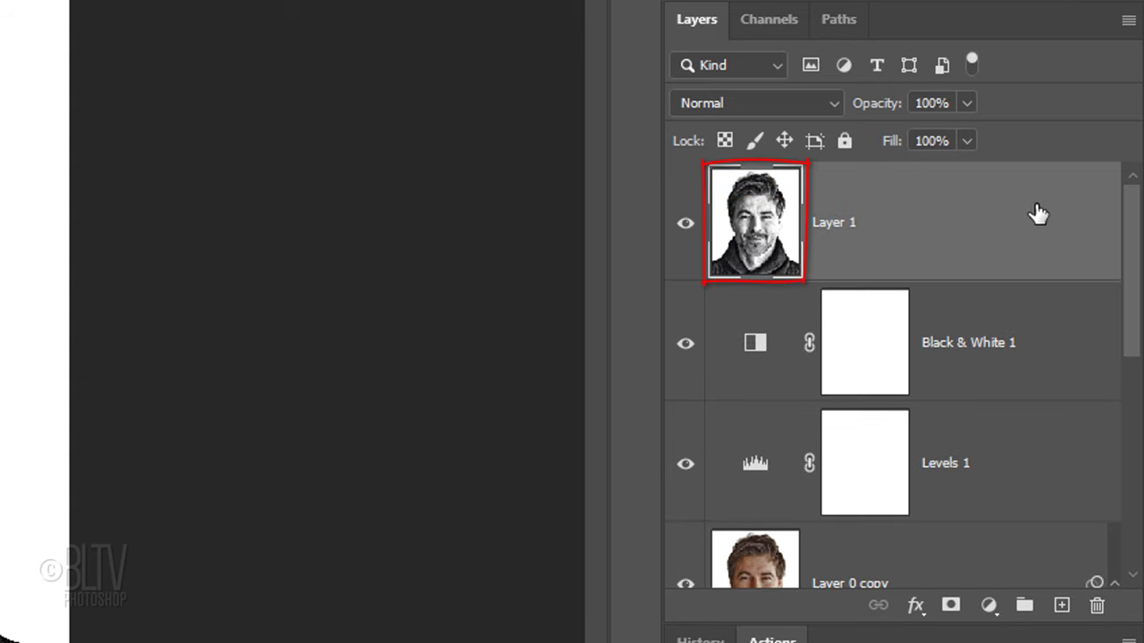
pyautogui.click(1127, 23)
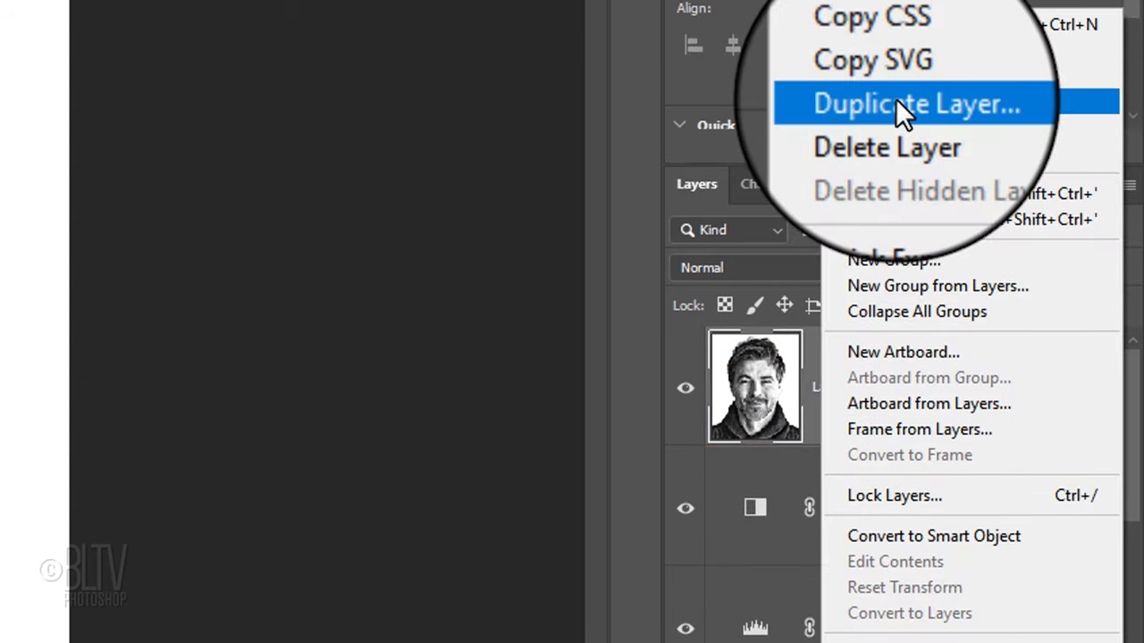
pyautogui.click(895, 98)
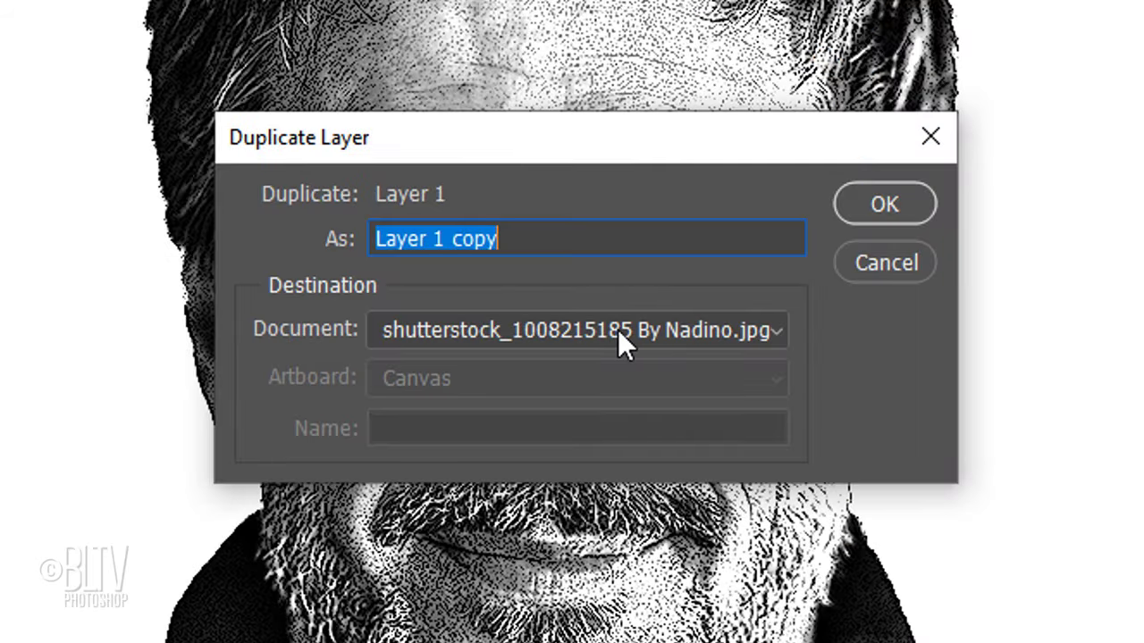
pyautogui.click(613, 330)
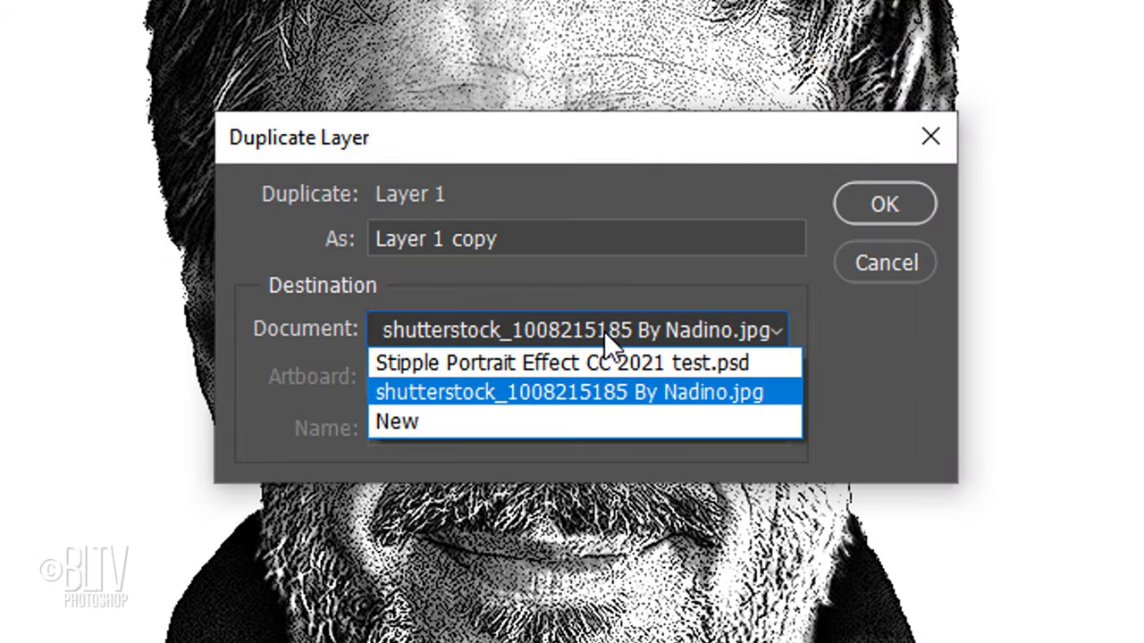
pyautogui.click(576, 421)
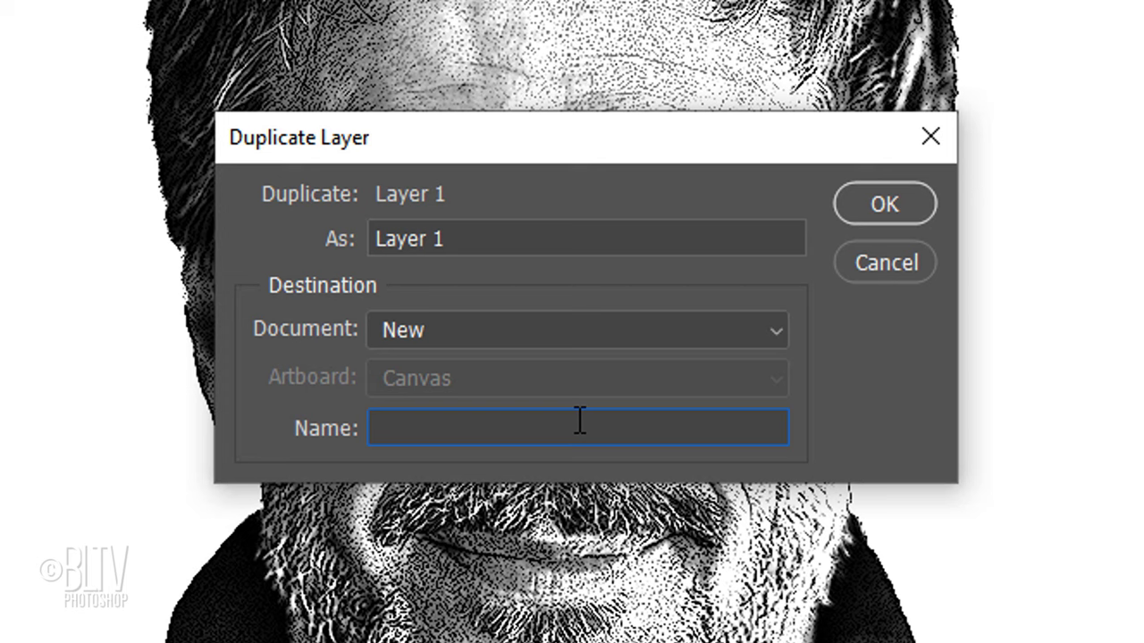
pyautogui.write('Stipple portrait')
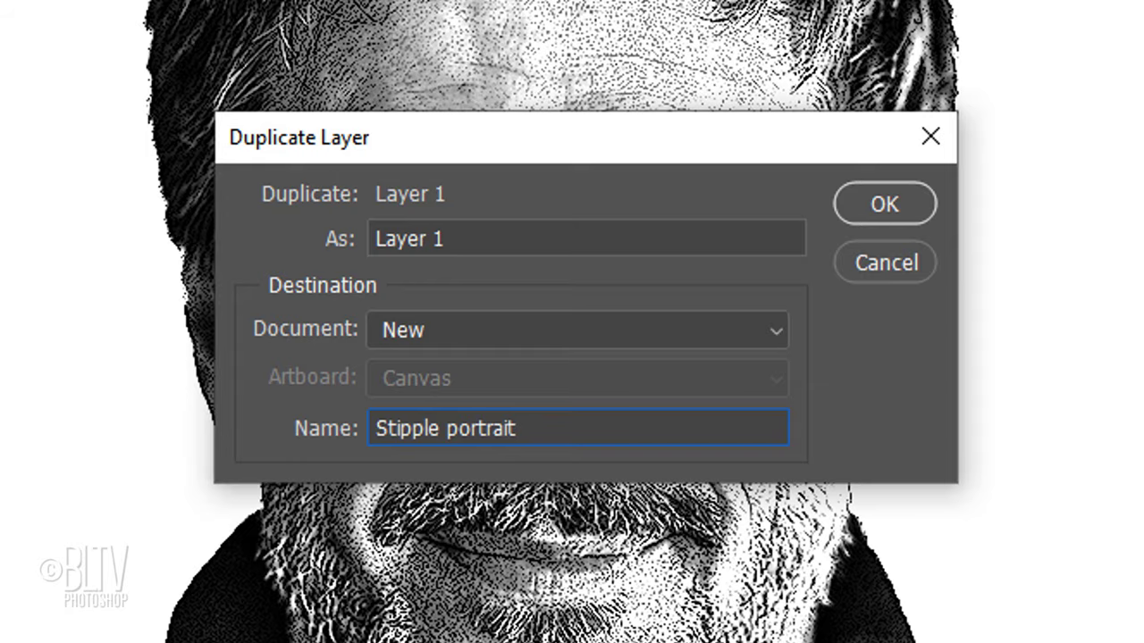
pyautogui.press('Return')
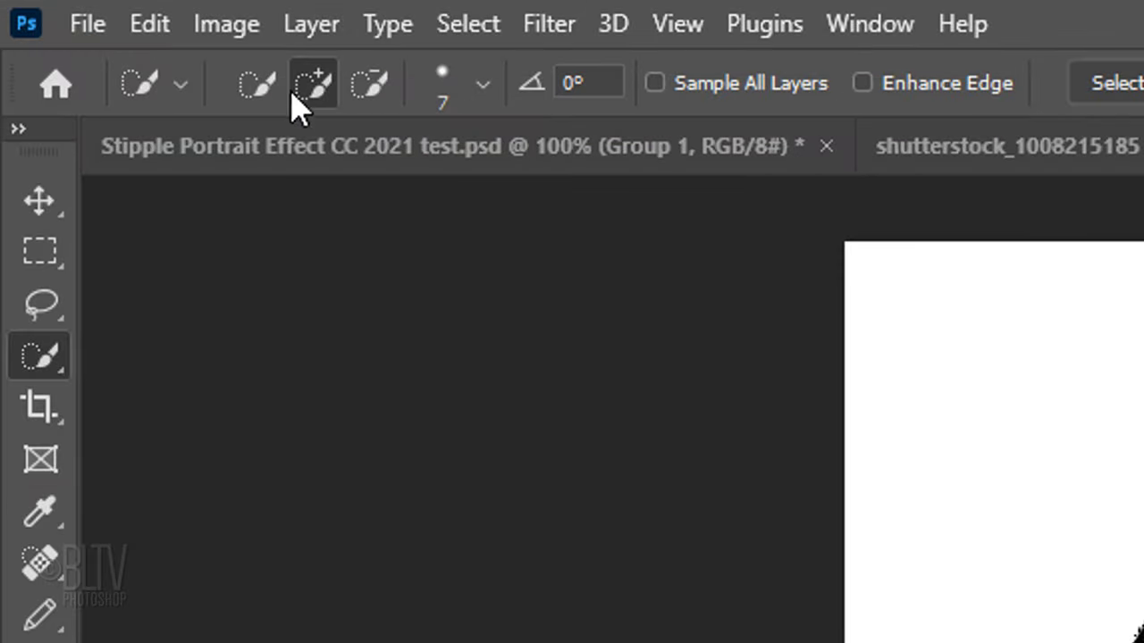
# - Convert the new document to Grayscale mode, discarding its color information
pyautogui.click(234, 25)
pyautogui.moveTo(268, 76)
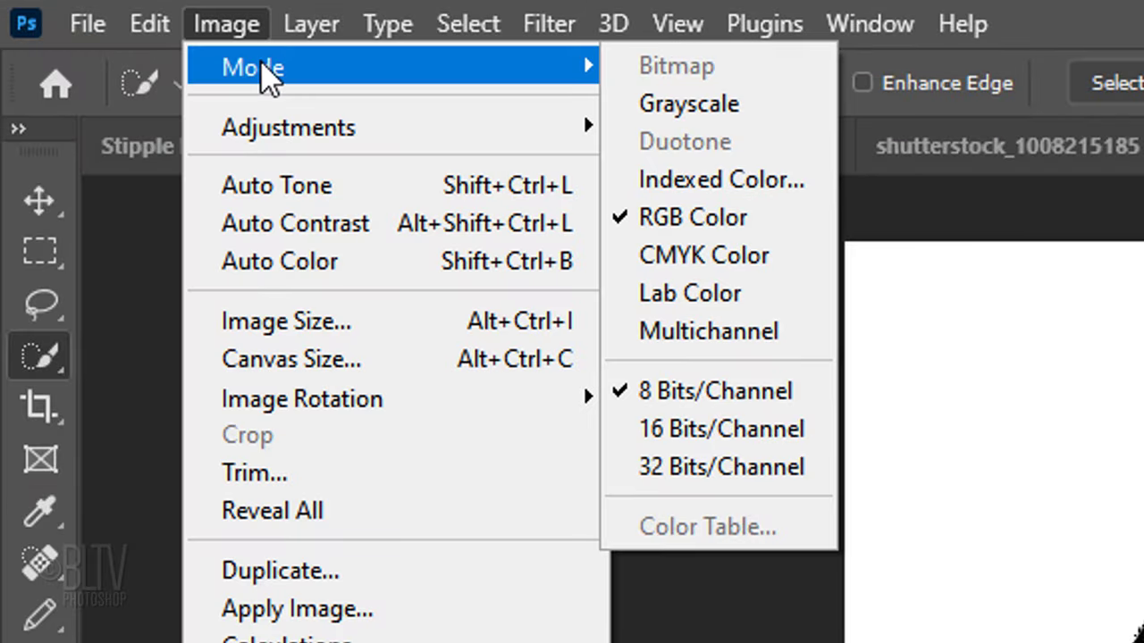
pyautogui.click(696, 105)
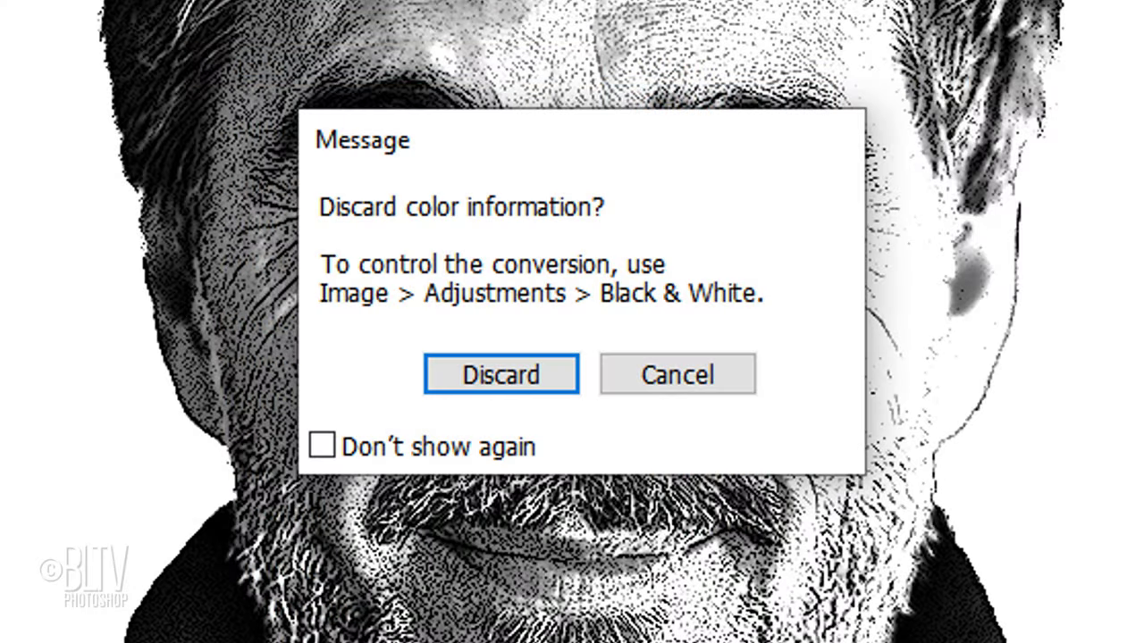
pyautogui.click(496, 379)
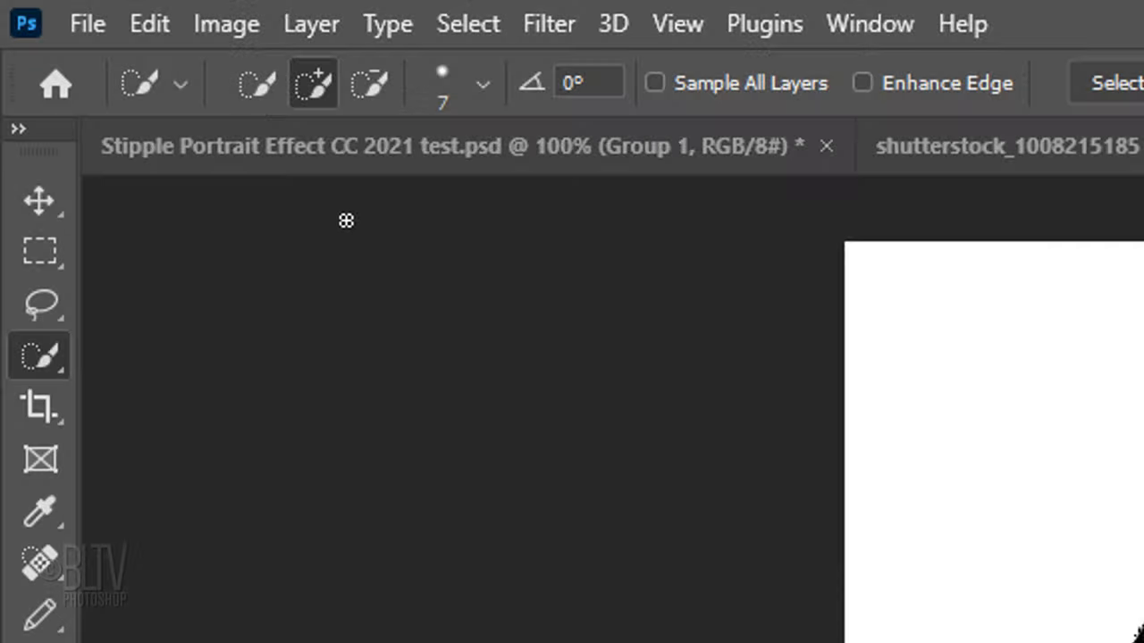
# - Convert the document to Bitmap mode, flattening the layers, at 150 pixels/inch output with the Diffusion Dither method
pyautogui.click(223, 27)
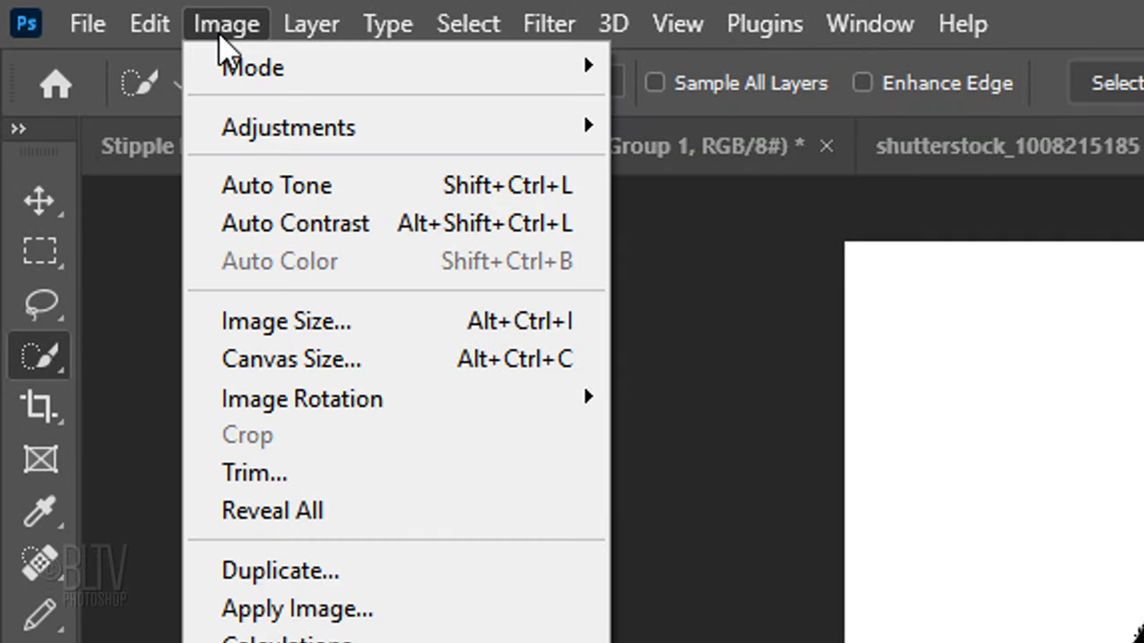
pyautogui.moveTo(265, 73)
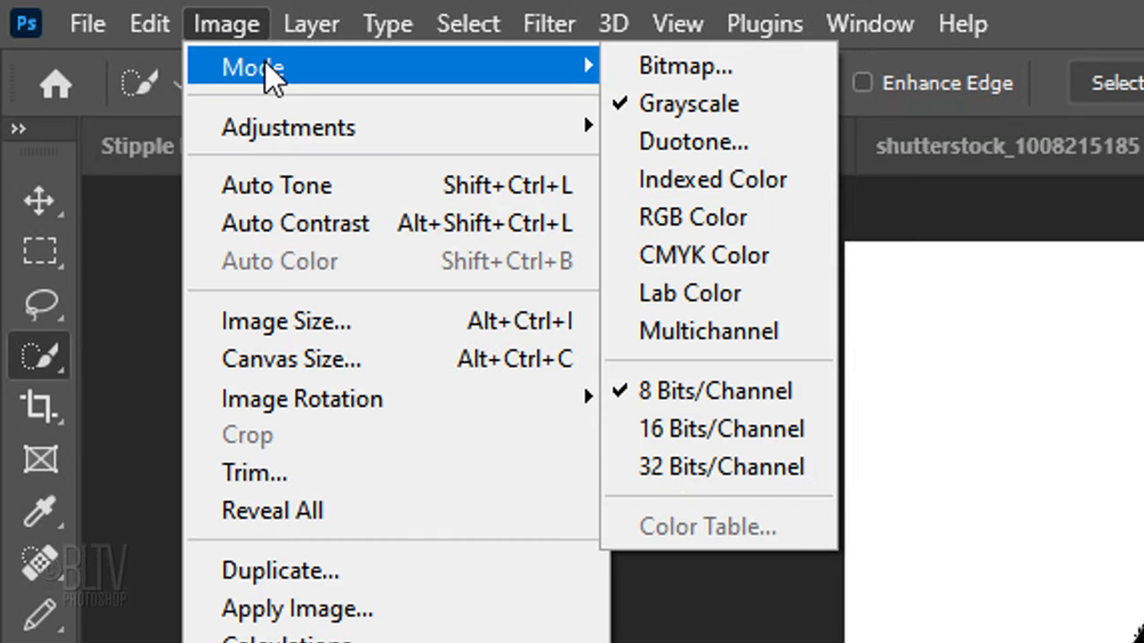
pyautogui.click(685, 67)
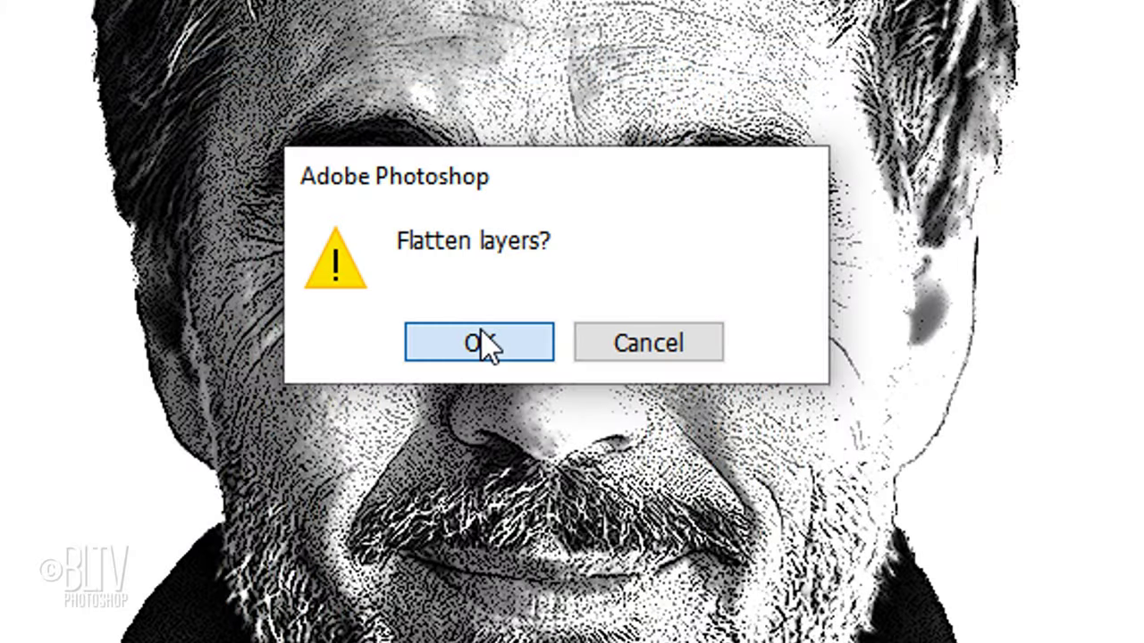
pyautogui.click(482, 330)
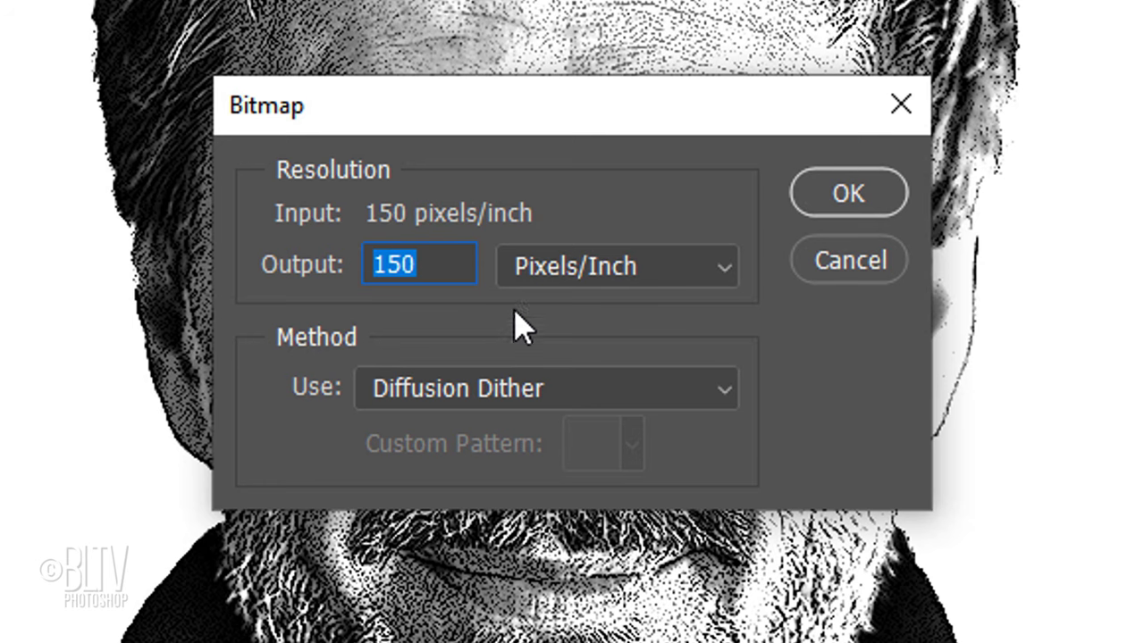
pyautogui.click(845, 197)
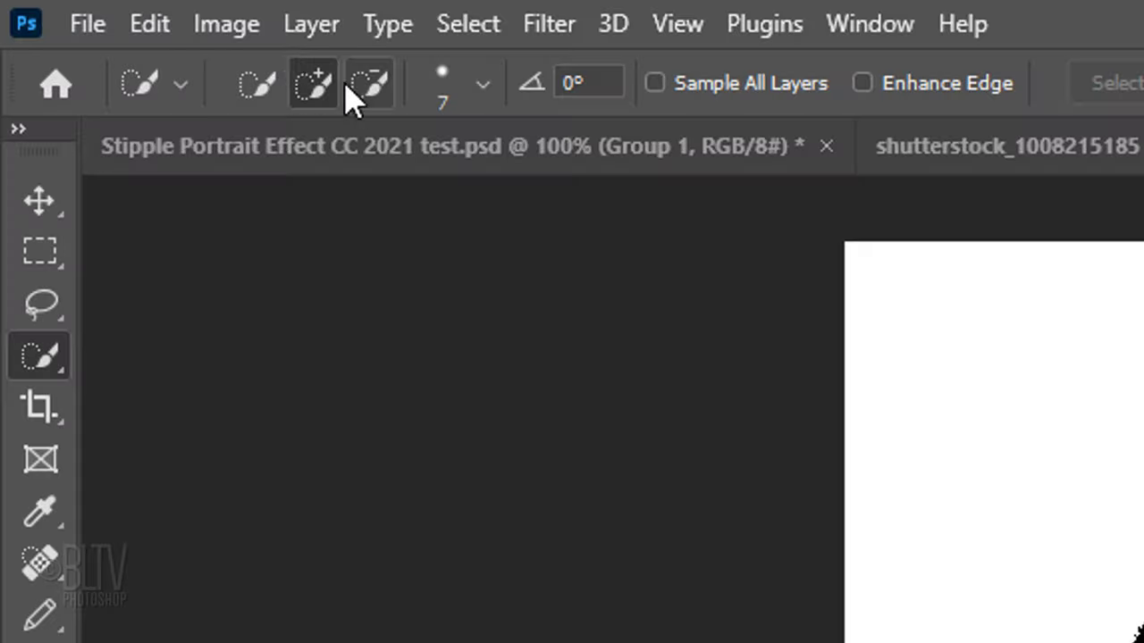
# - Convert the bitmap image back to Grayscale with a size ratio of 1 and change its mode to RGB Color
pyautogui.click(257, 29)
pyautogui.moveTo(268, 85)
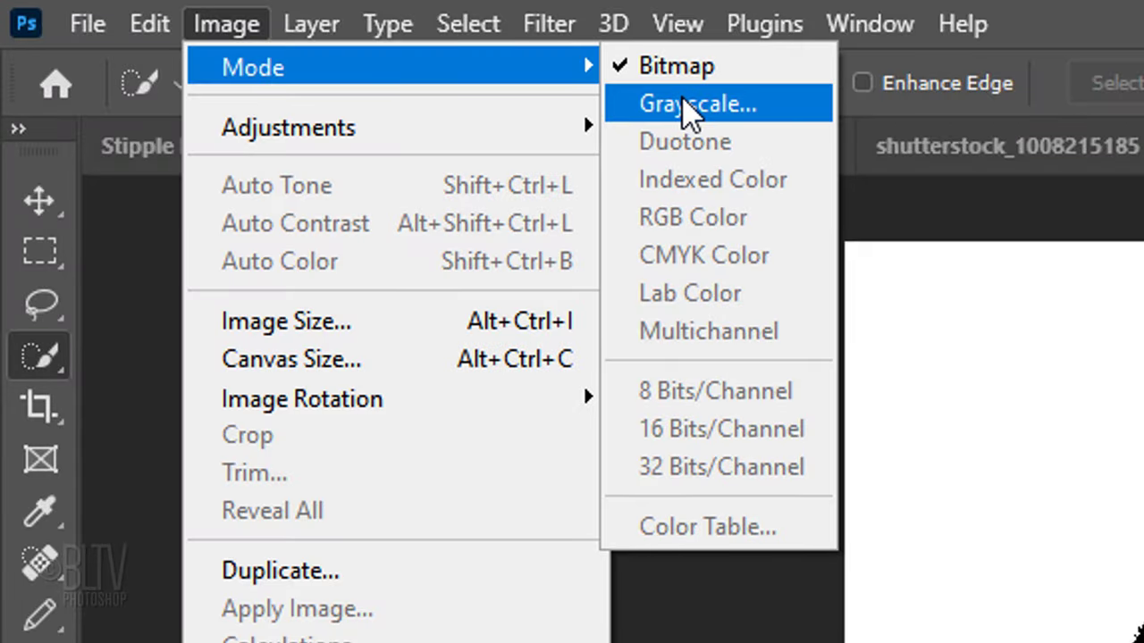
pyautogui.click(684, 105)
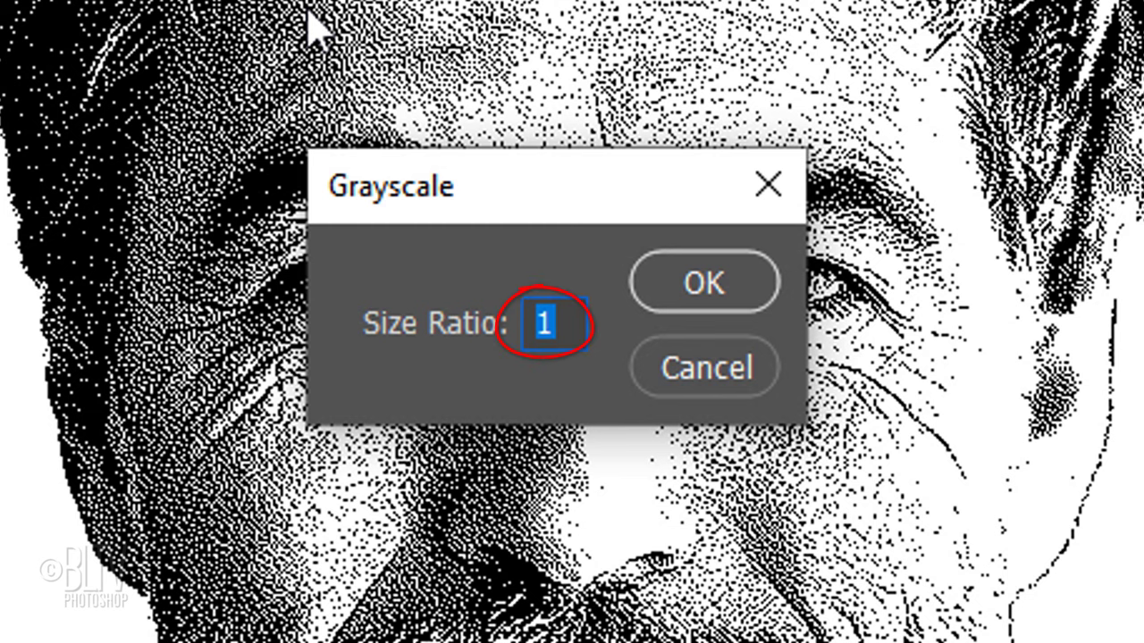
pyautogui.click(695, 275)
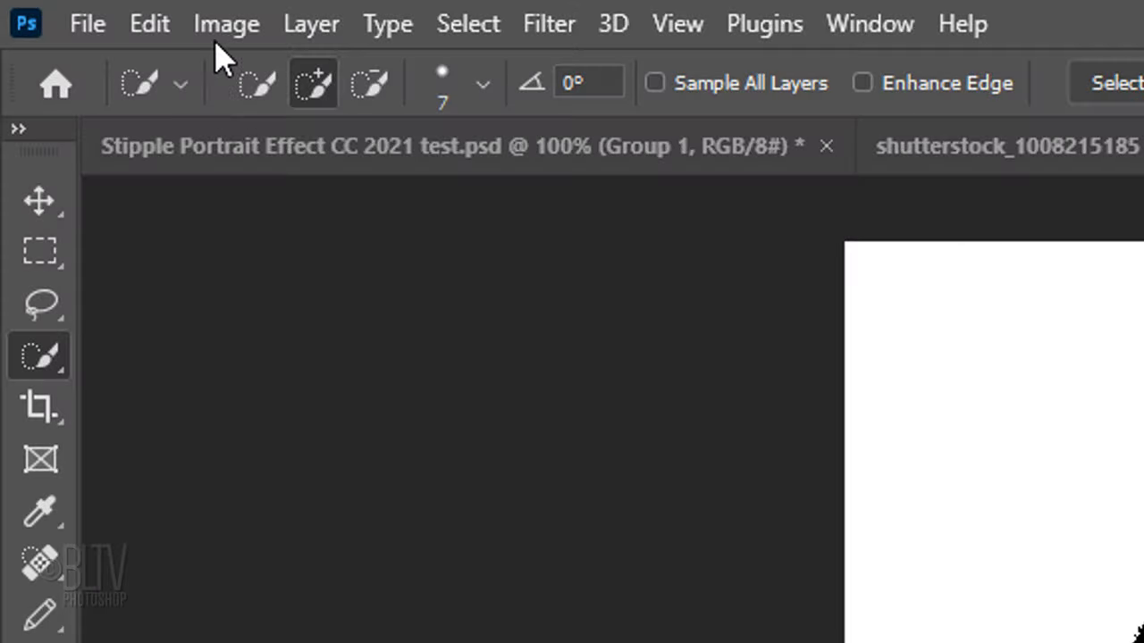
pyautogui.click(219, 26)
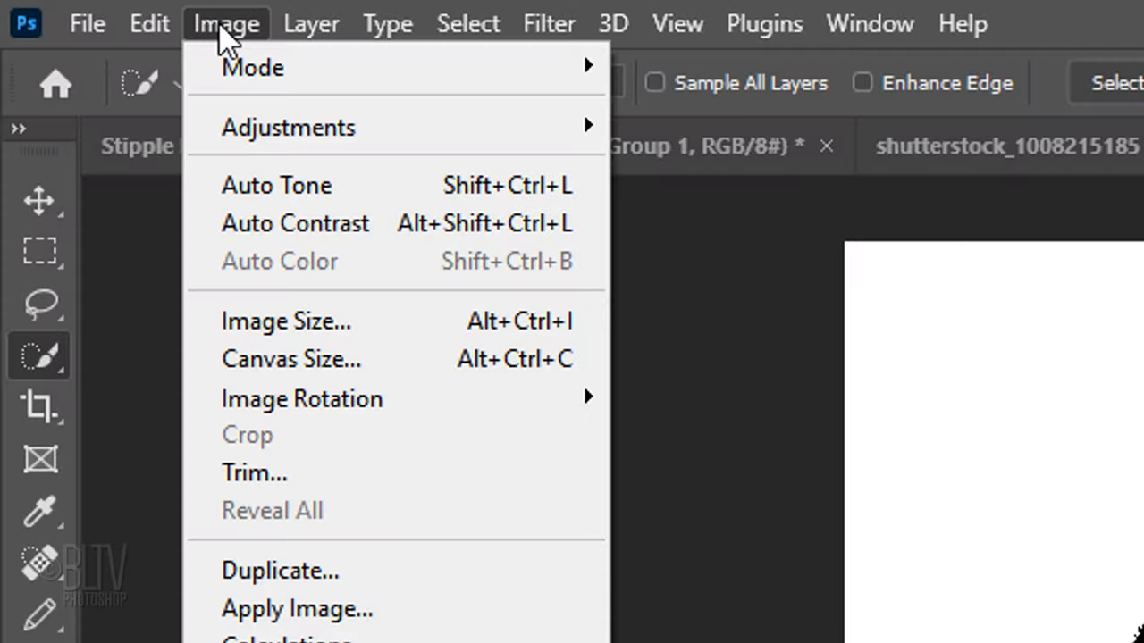
pyautogui.moveTo(250, 67)
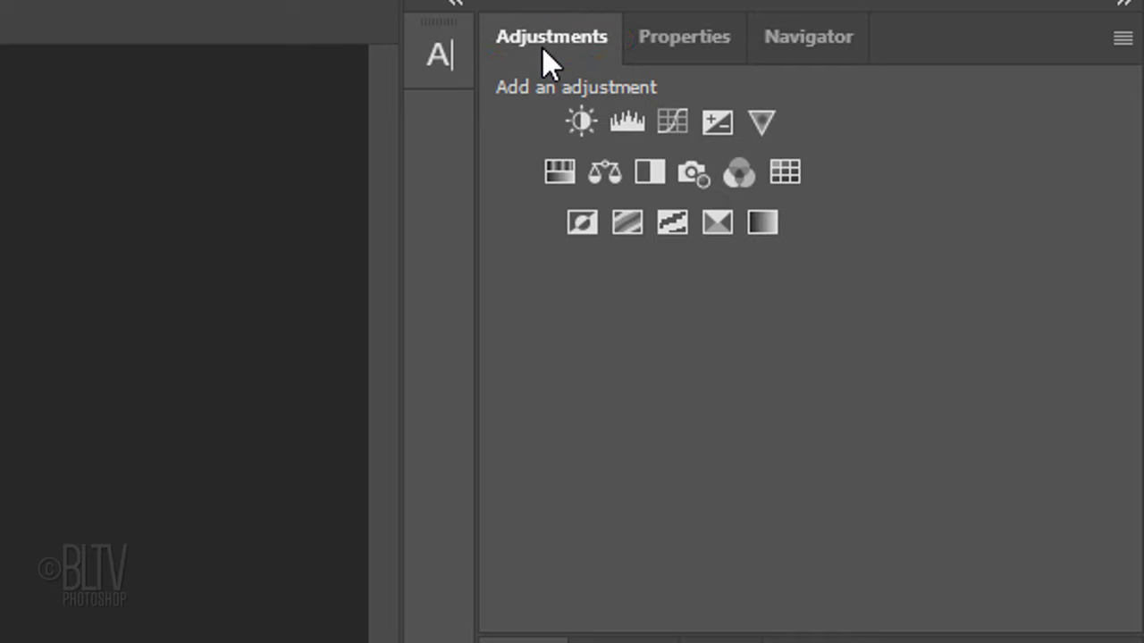
# - Add a Gradient Map adjustment layer using the Violet, Green, Orange preset
pyautogui.click(756, 216)
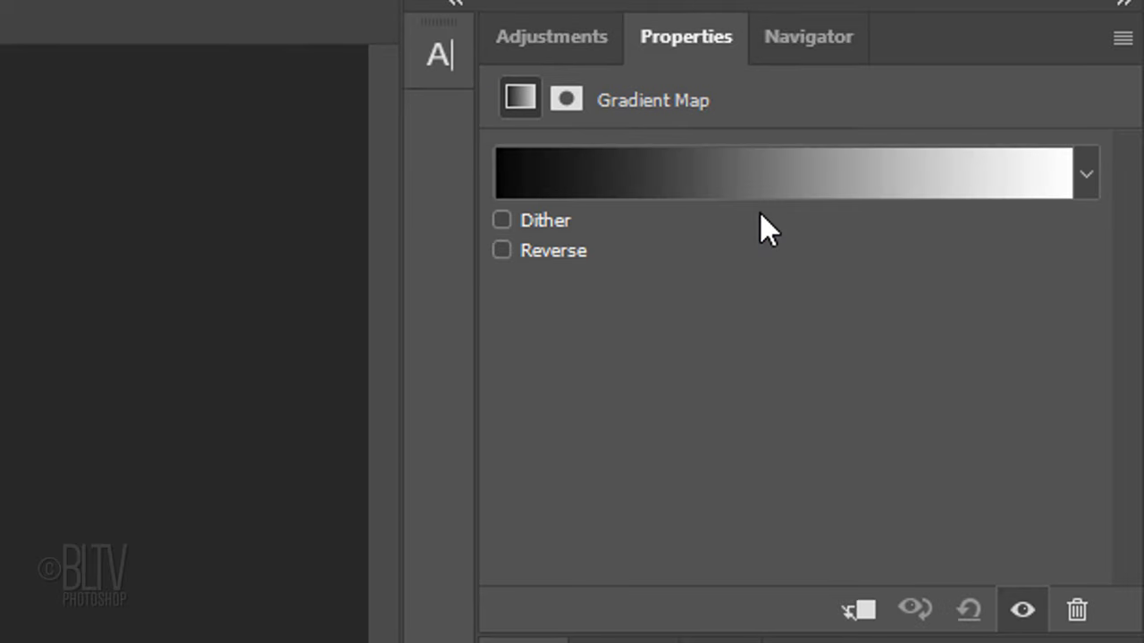
pyautogui.click(756, 163)
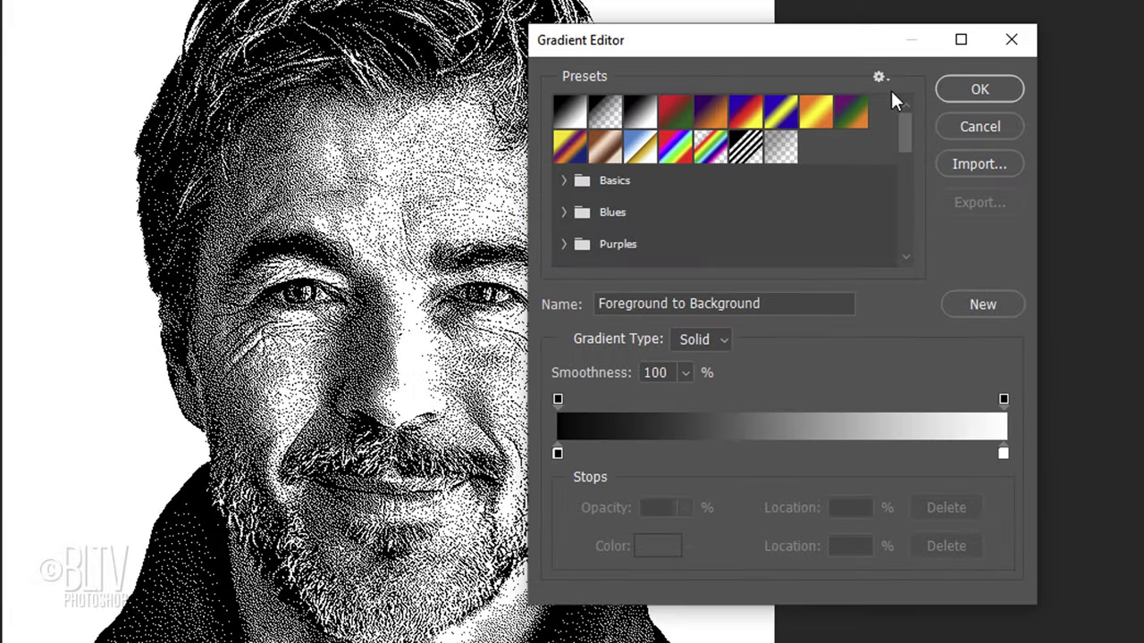
pyautogui.click(847, 116)
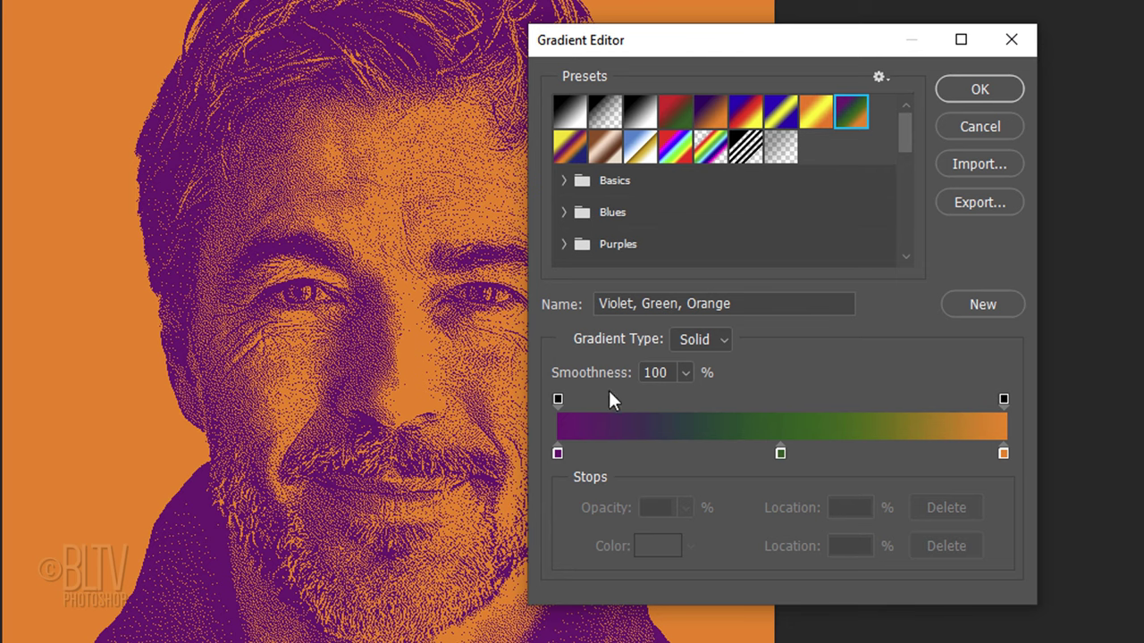
# - Change the gradient map's violet color stop to blue (000cff) and apply the gradient
pyautogui.click(558, 454)
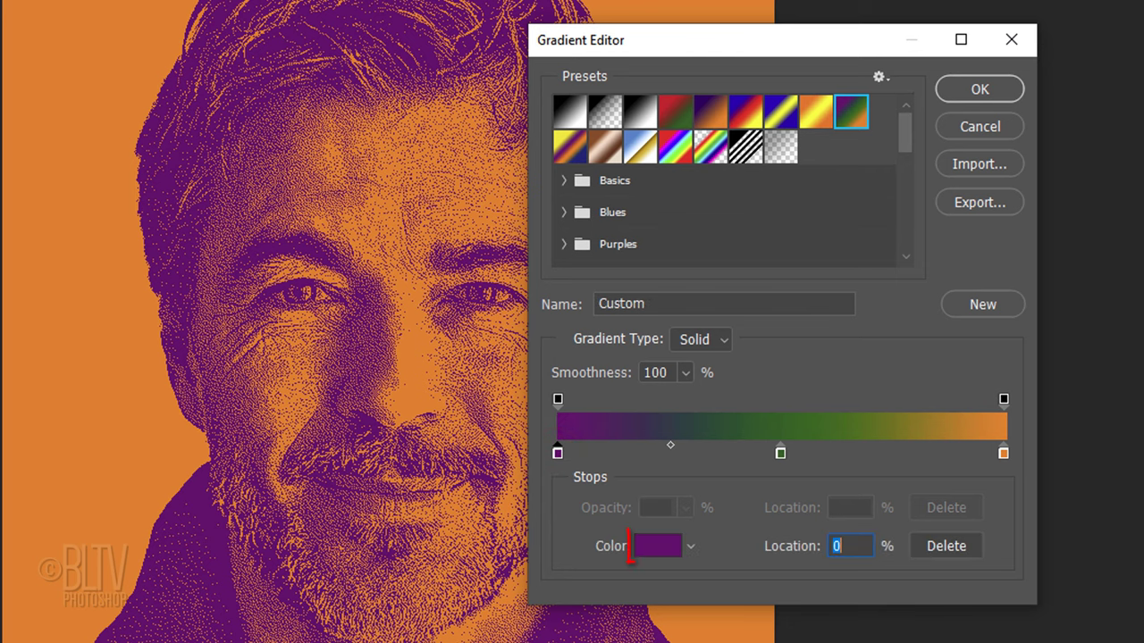
pyautogui.click(652, 540)
pyautogui.click(685, 344)
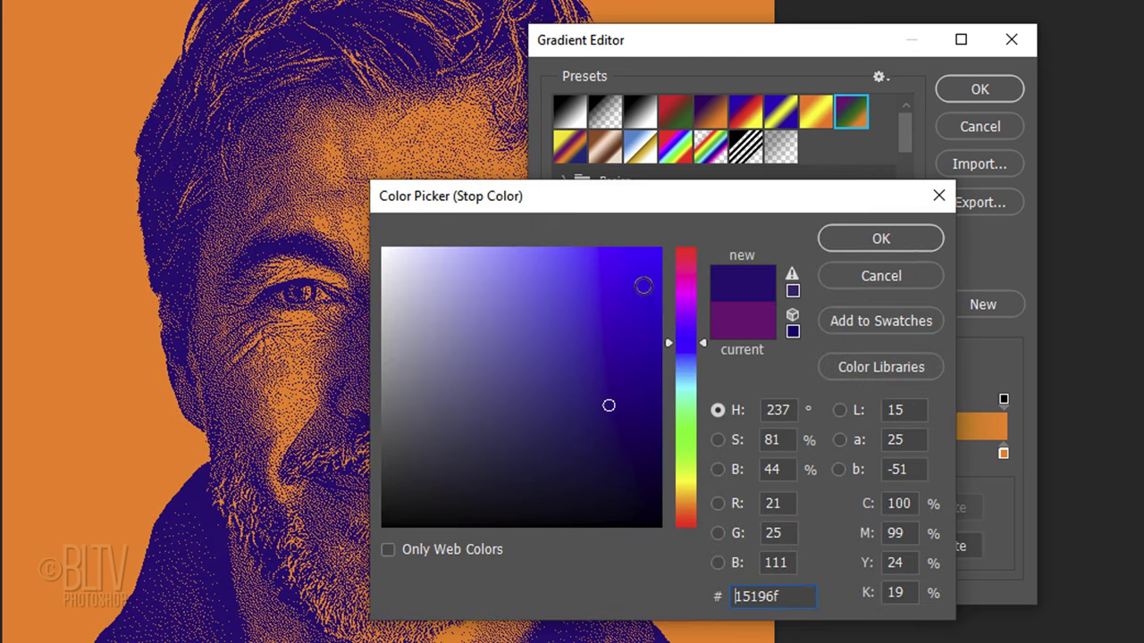
pyautogui.click(658, 250)
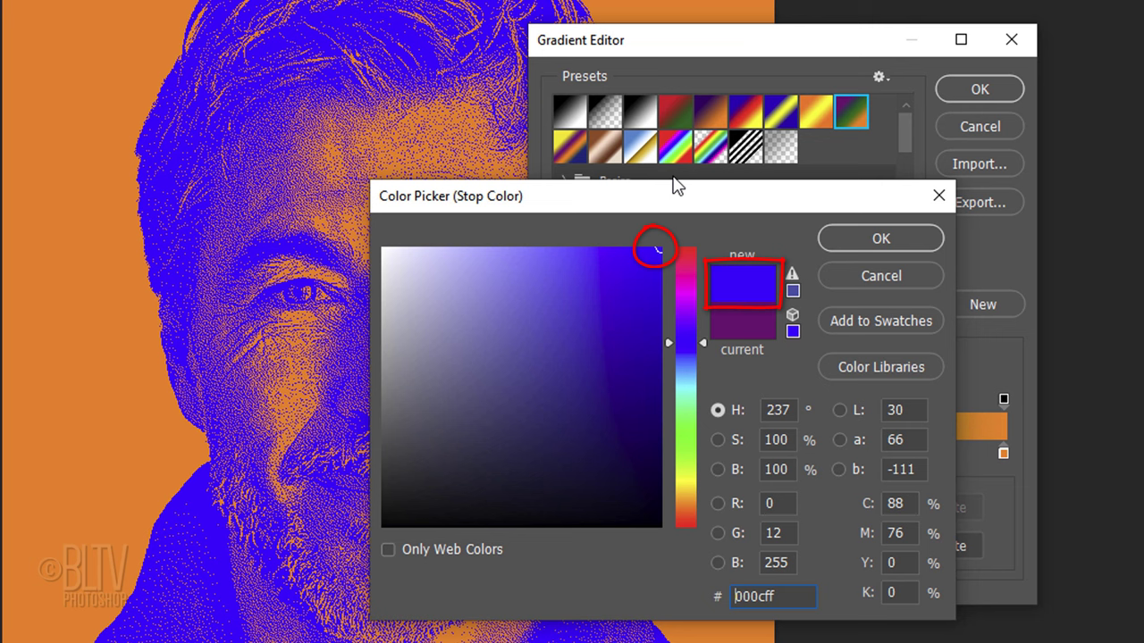
pyautogui.click(877, 239)
pyautogui.click(978, 88)
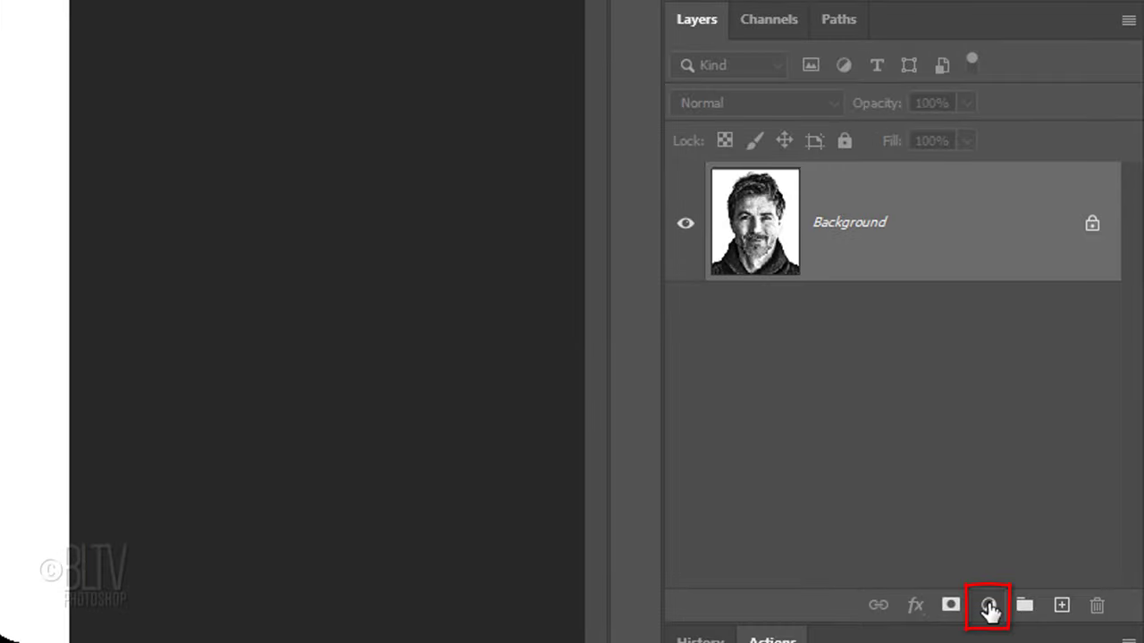
# - Add a linear 90° Gradient Fill layer with the Violet, Green, Orange preset over the Background and blend it with Linear Dodge (Add)
pyautogui.click(990, 609)
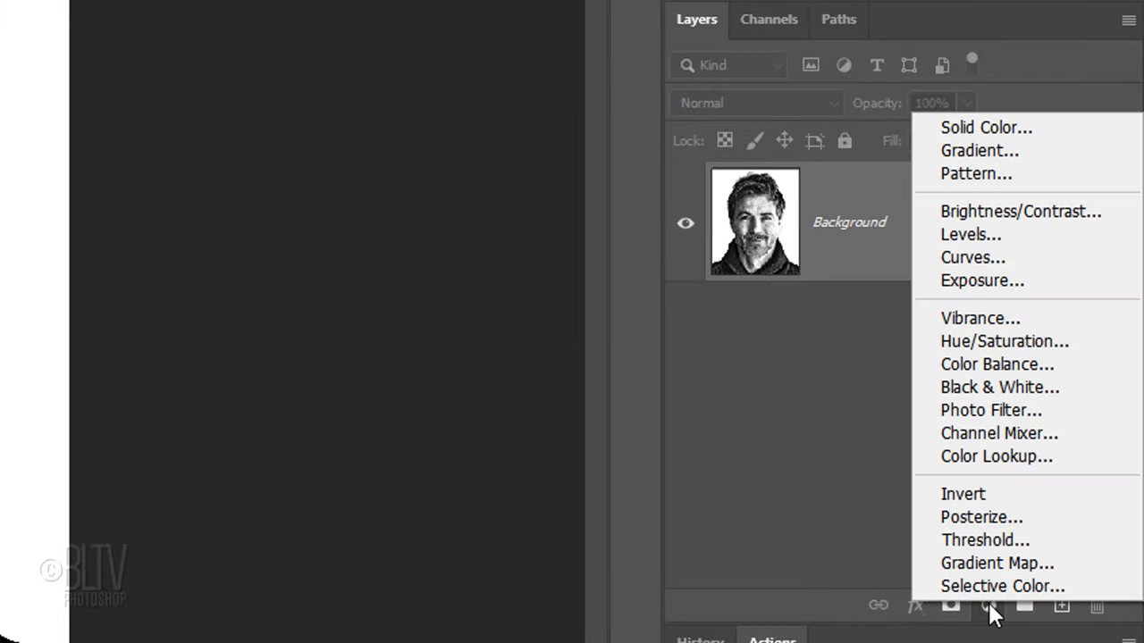
pyautogui.click(975, 147)
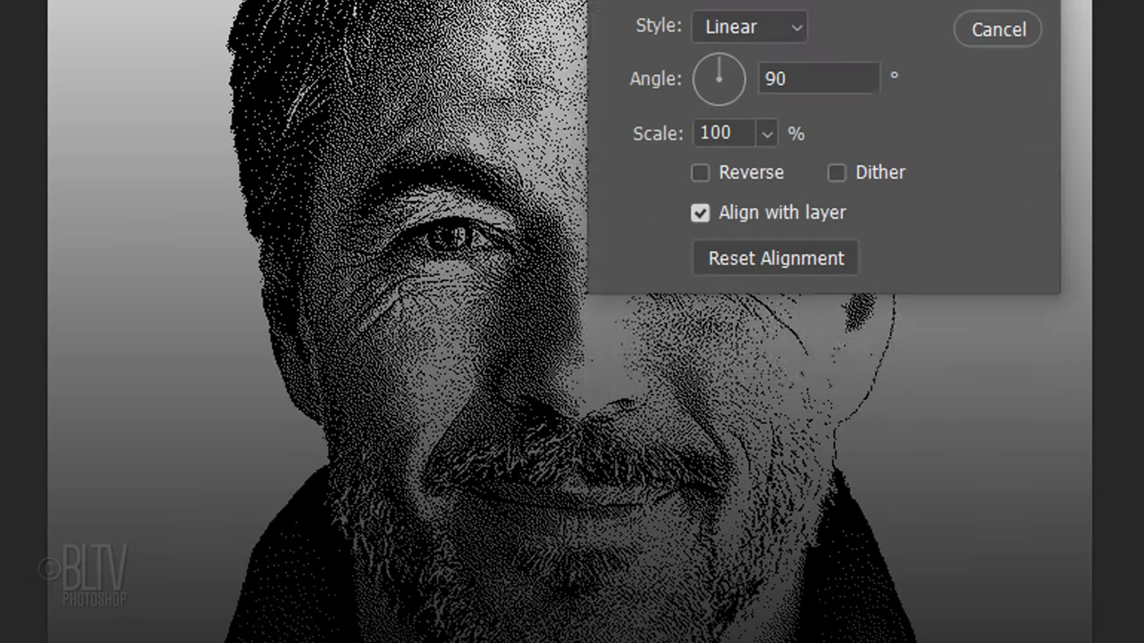
pyautogui.moveTo(890, 2); pyautogui.dragTo(840, 130)
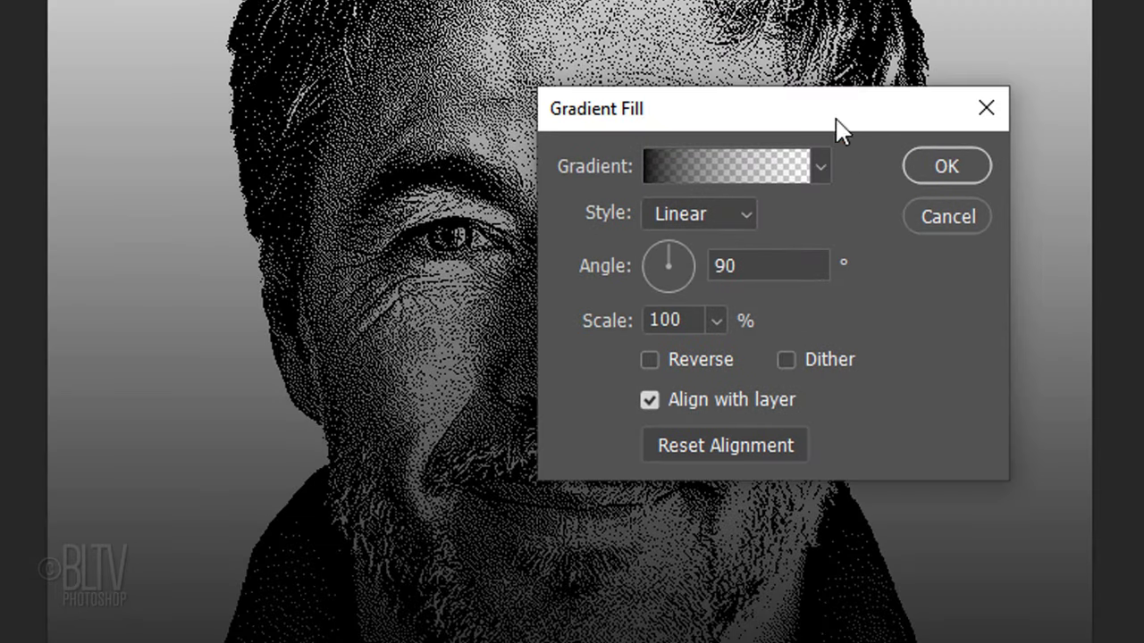
pyautogui.click(822, 169)
pyautogui.click(673, 189)
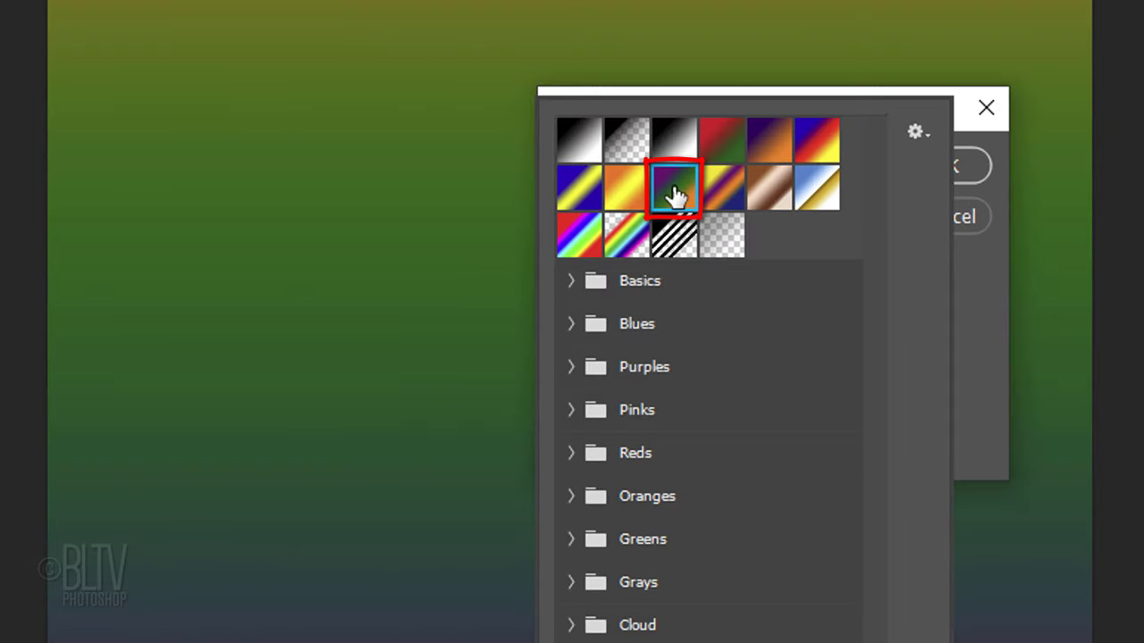
pyautogui.click(980, 265)
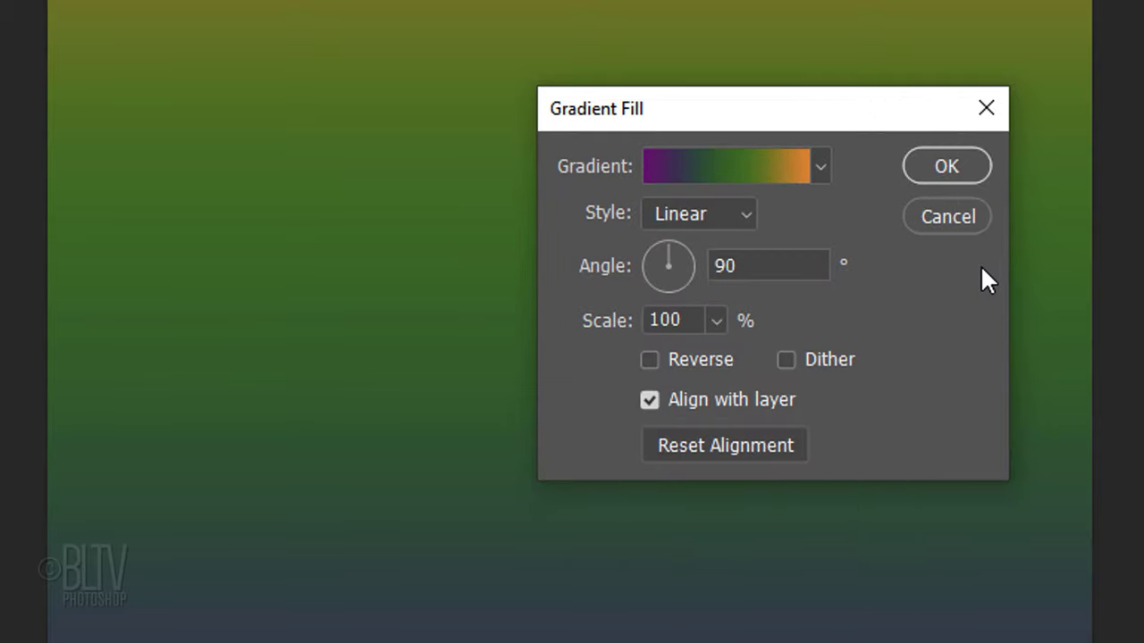
pyautogui.click(948, 165)
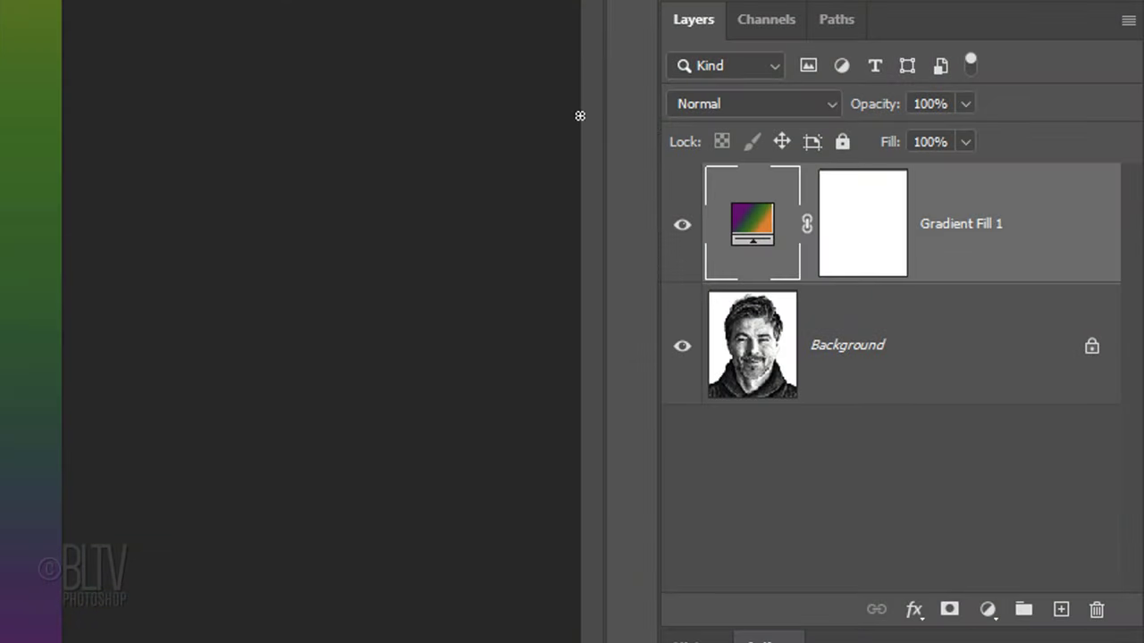
pyautogui.click(690, 105)
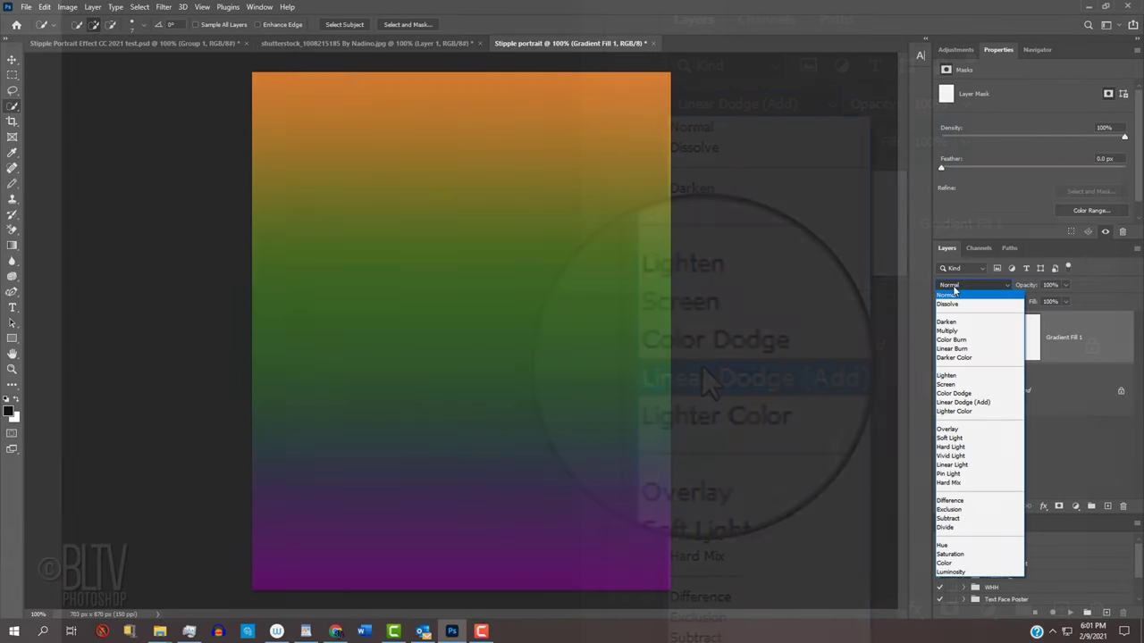
pyautogui.click(952, 404)
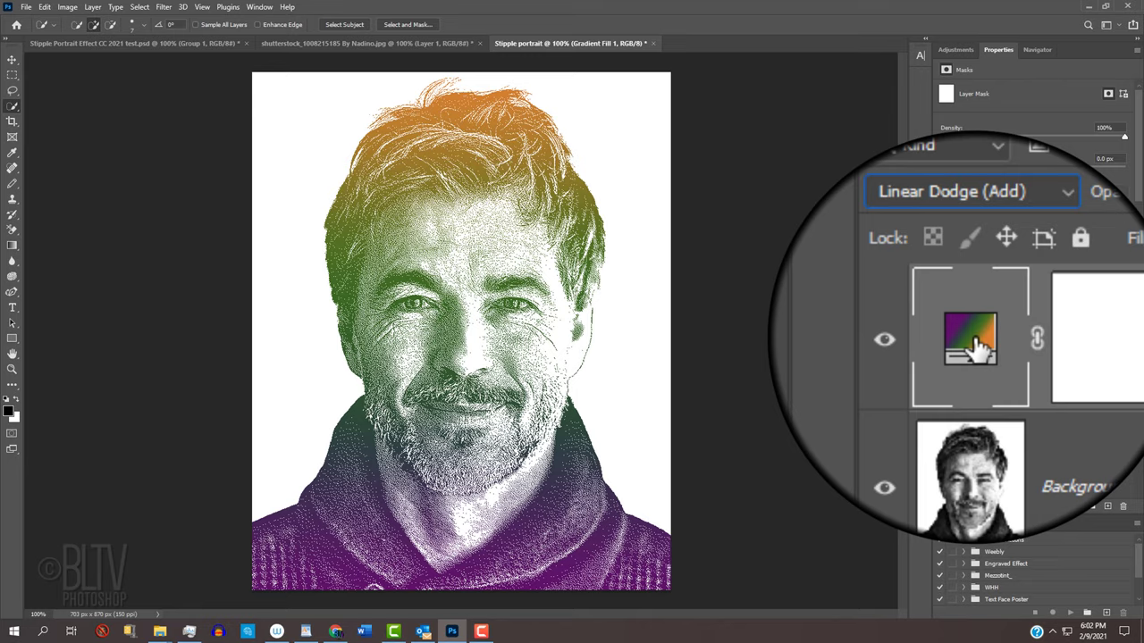
# - Change the gradient of the Gradient Fill layer to the Blue, Red, Yellow preset and apply it
pyautogui.doubleClick(973, 333)
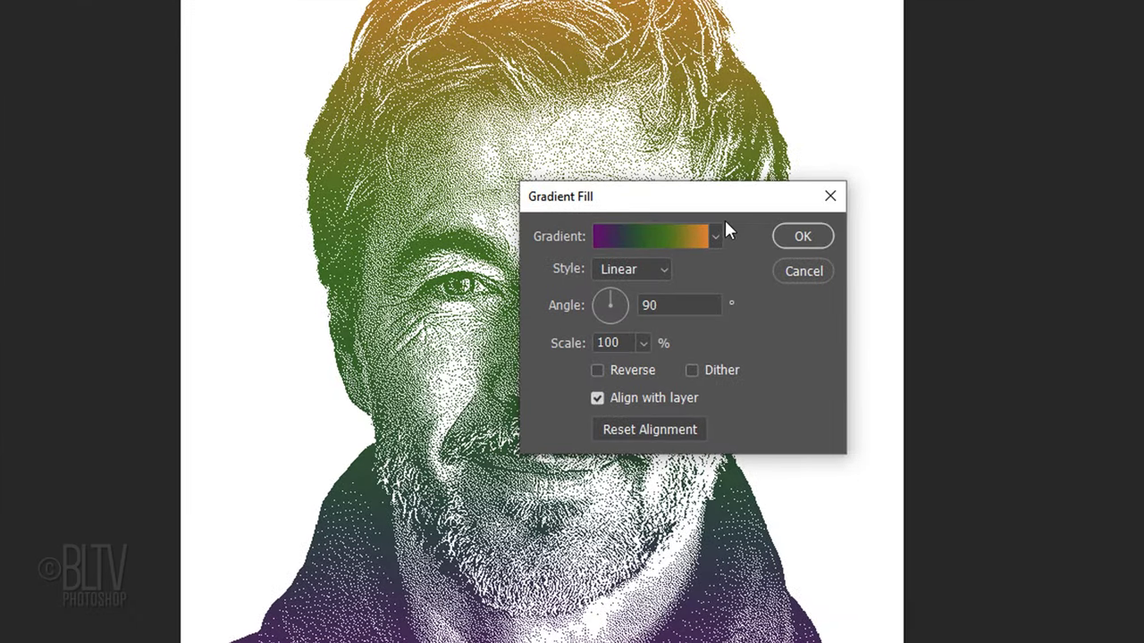
pyautogui.moveTo(702, 201); pyautogui.dragTo(813, 169)
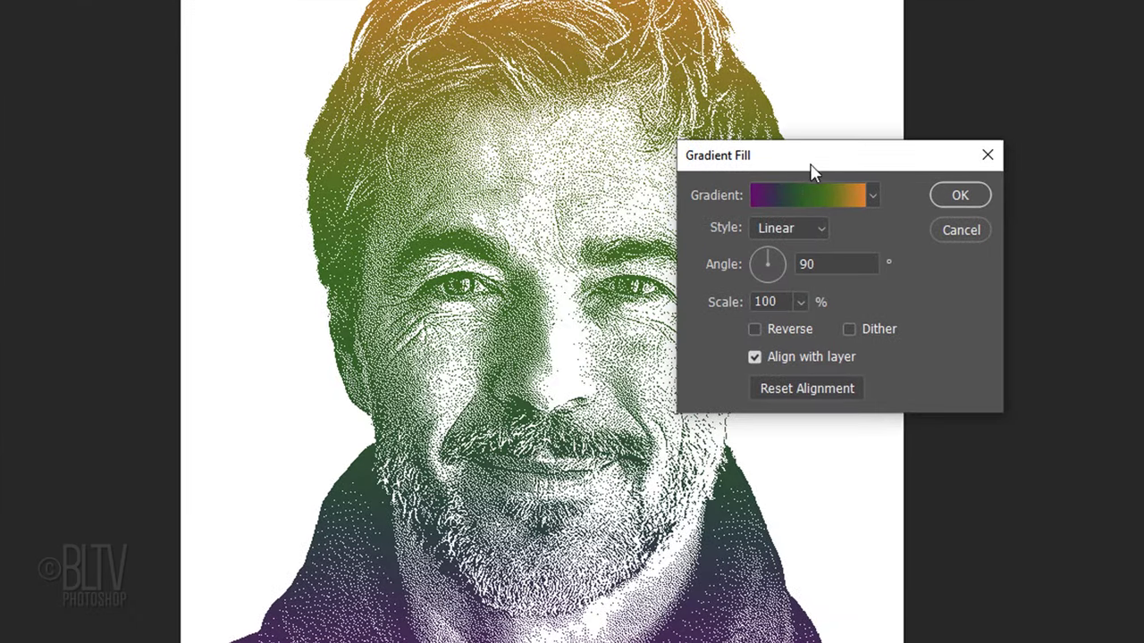
pyautogui.click(800, 200)
pyautogui.click(776, 109)
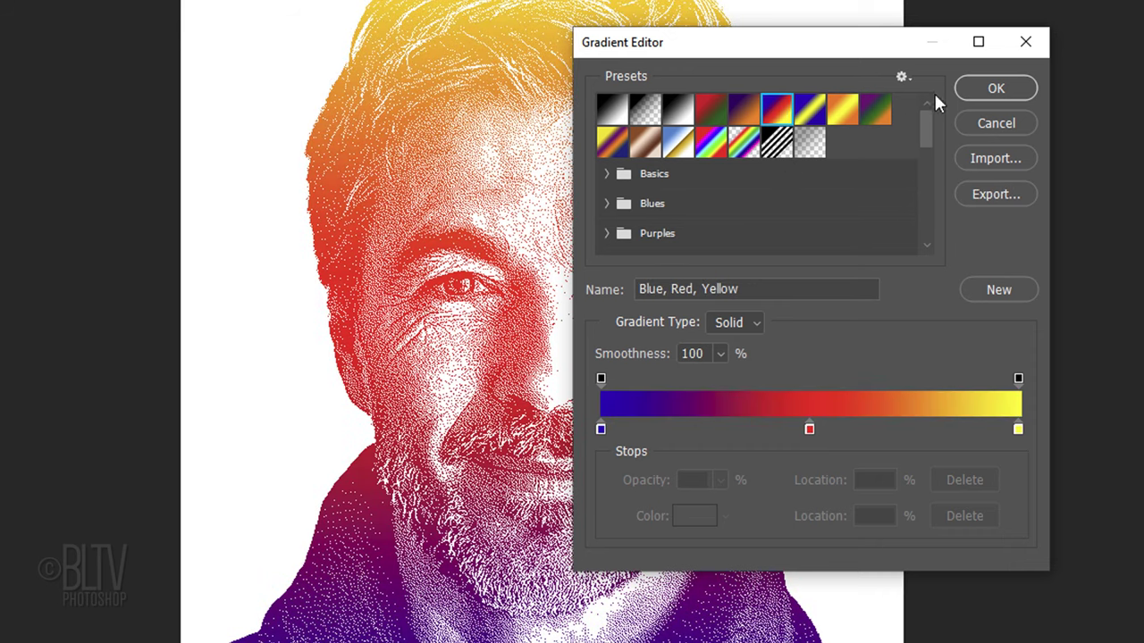
pyautogui.click(995, 87)
pyautogui.click(956, 193)
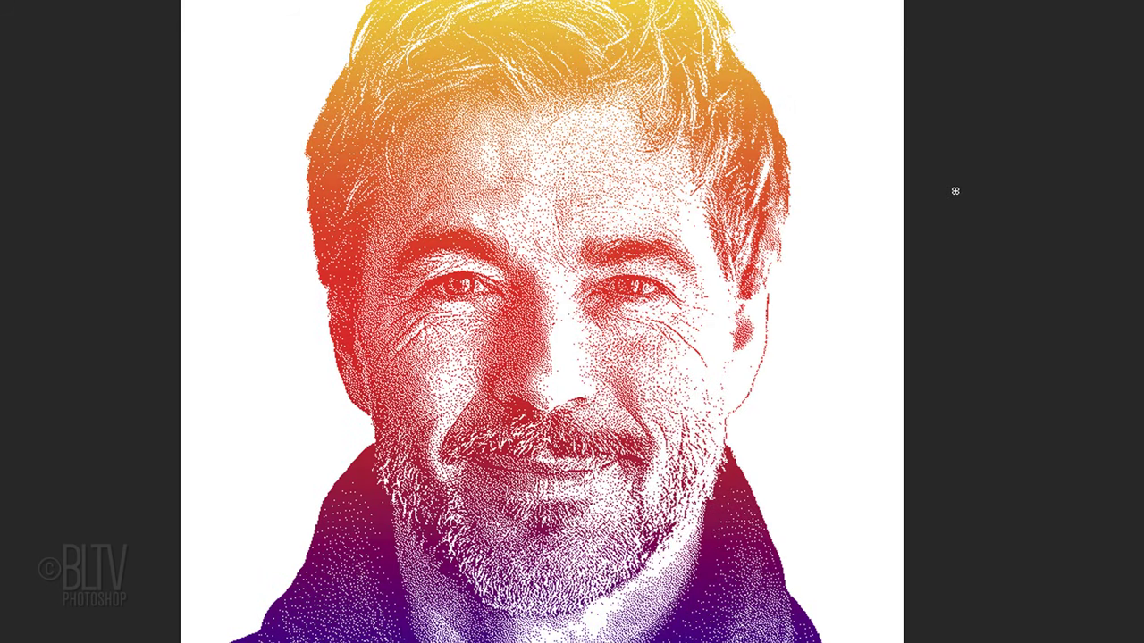